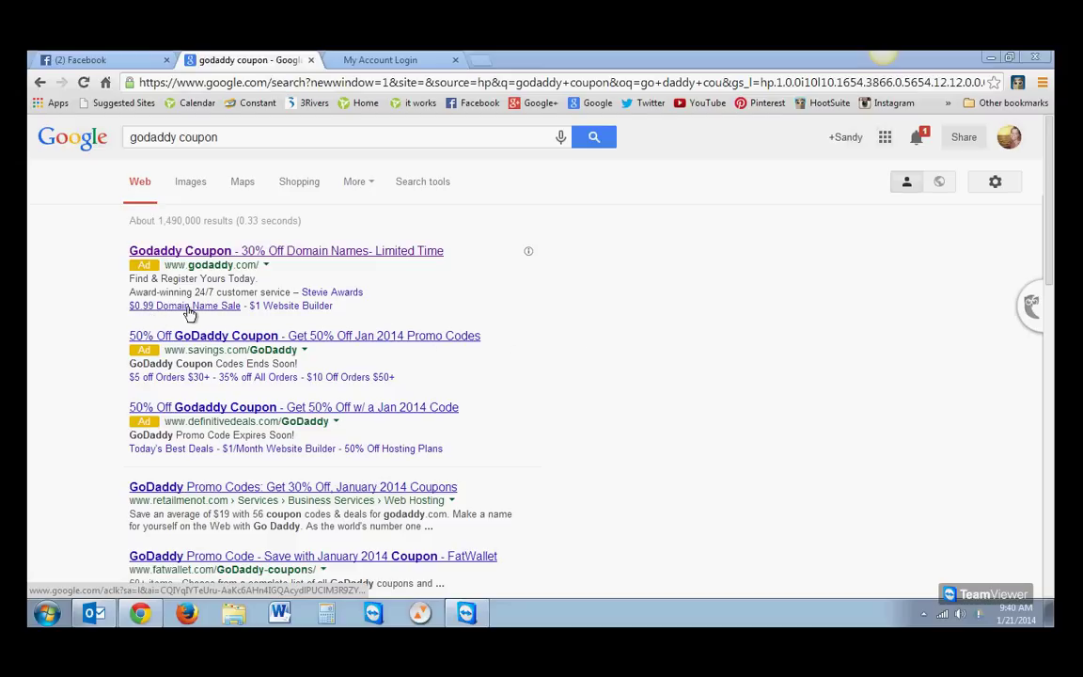
- Open the GoDaddy coupon offer and check whether chaddurre.com is available
left_click(319, 251)
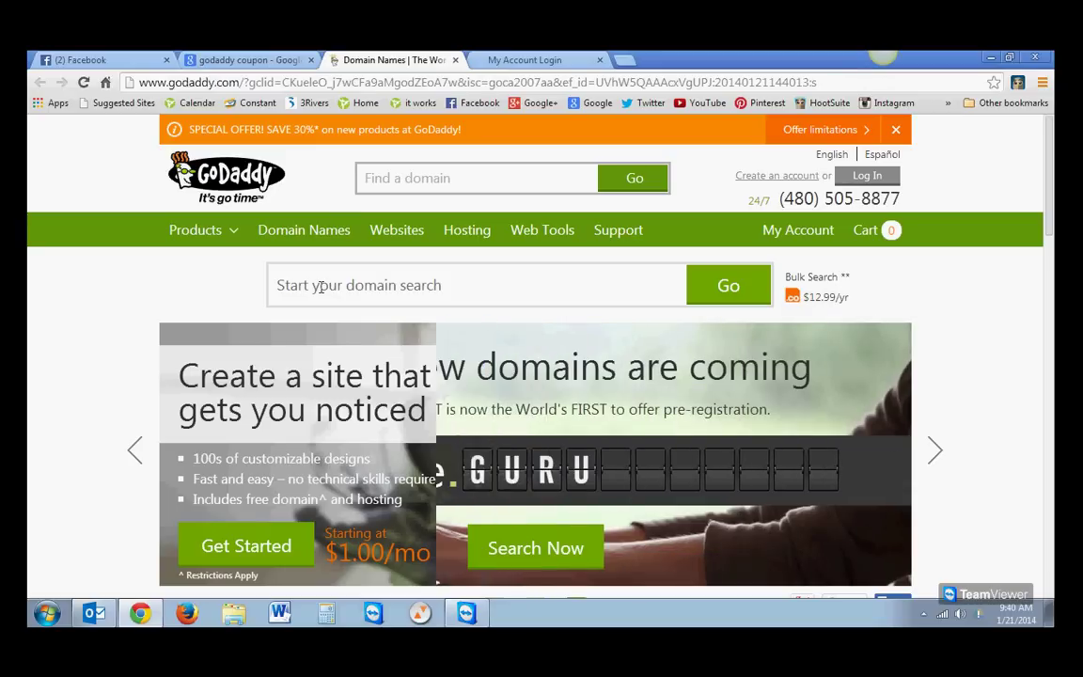
type("chaddurre")
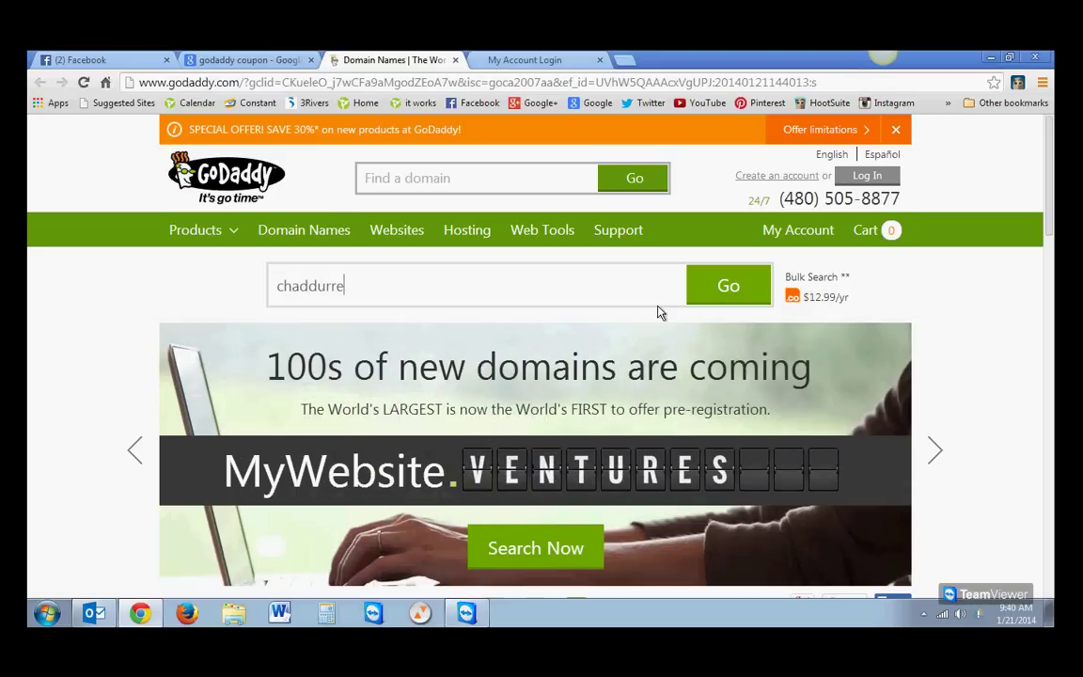
type(".com")
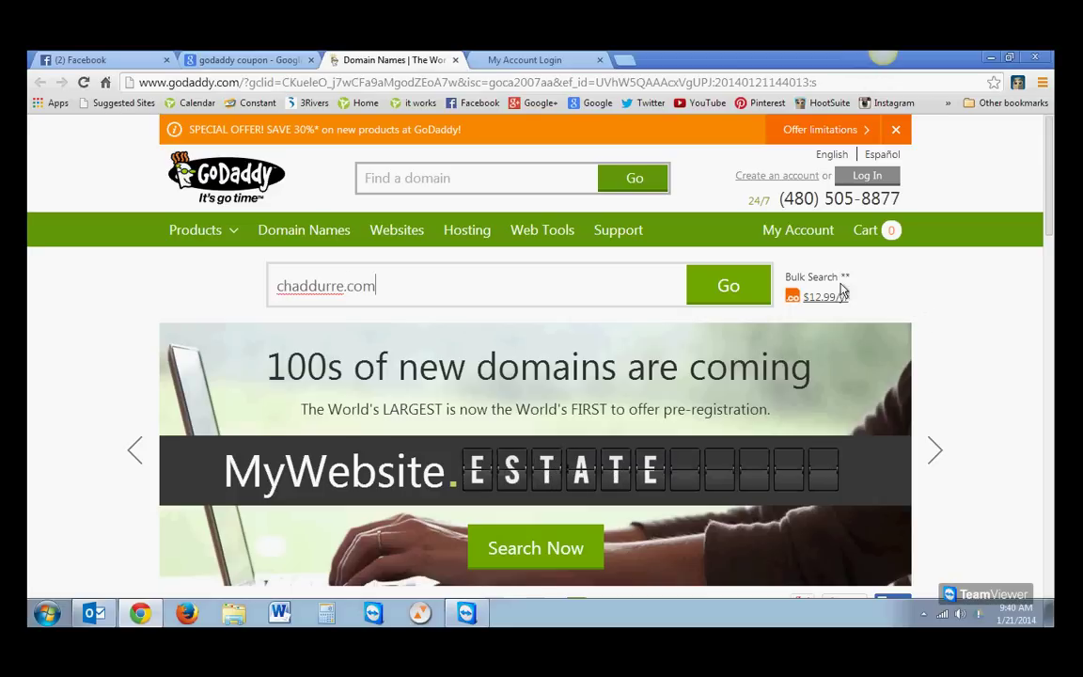
left_click(719, 294)
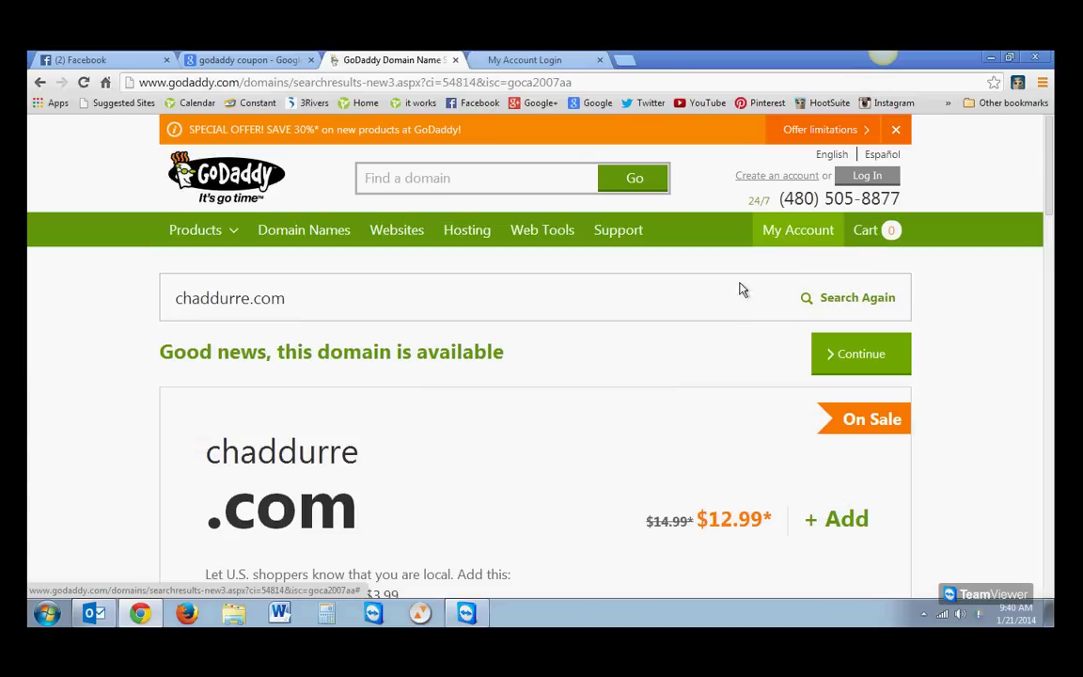
- Add chaddurre.com to the cart and continue to its setup options
scroll(473, 437, "down", 3)
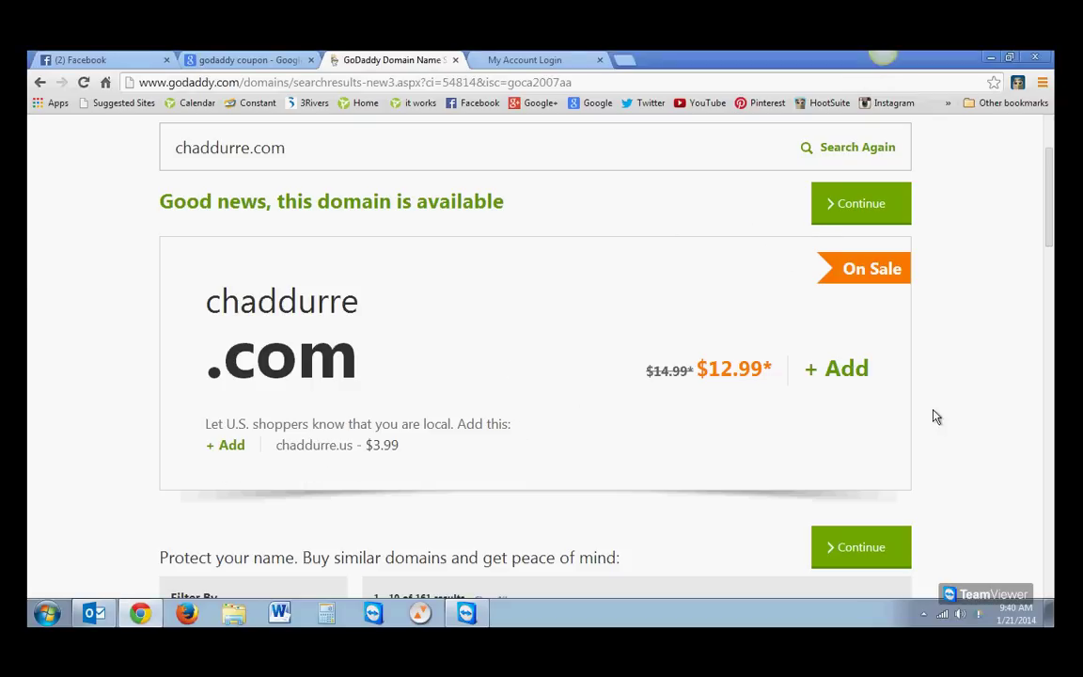
left_click(849, 371)
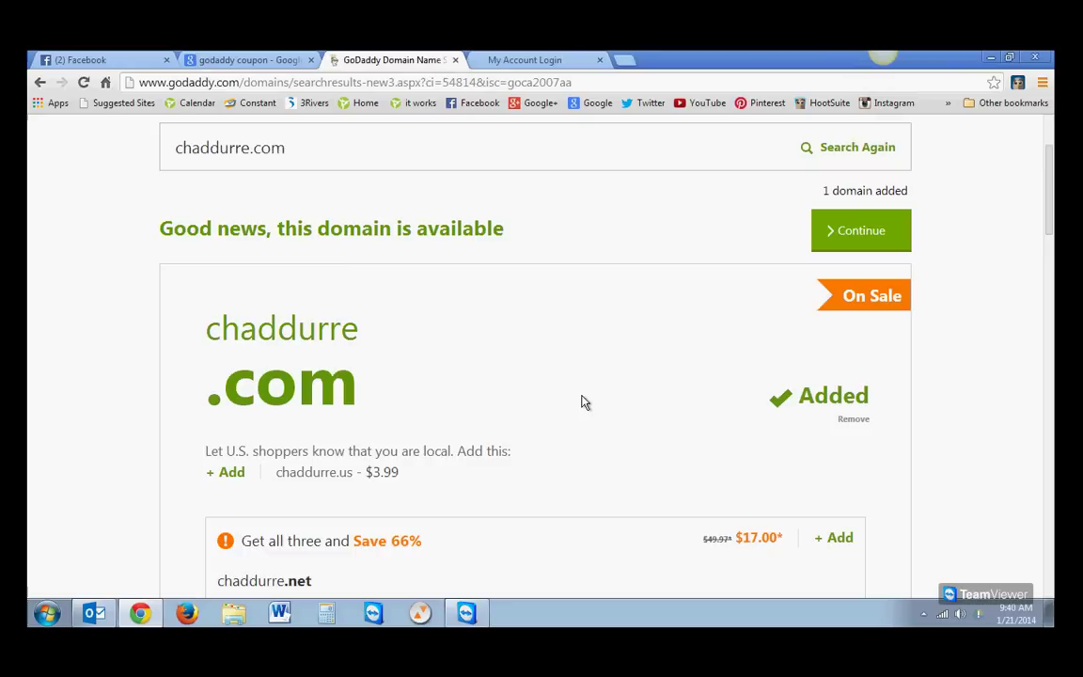
scroll(583, 402, "down", 5)
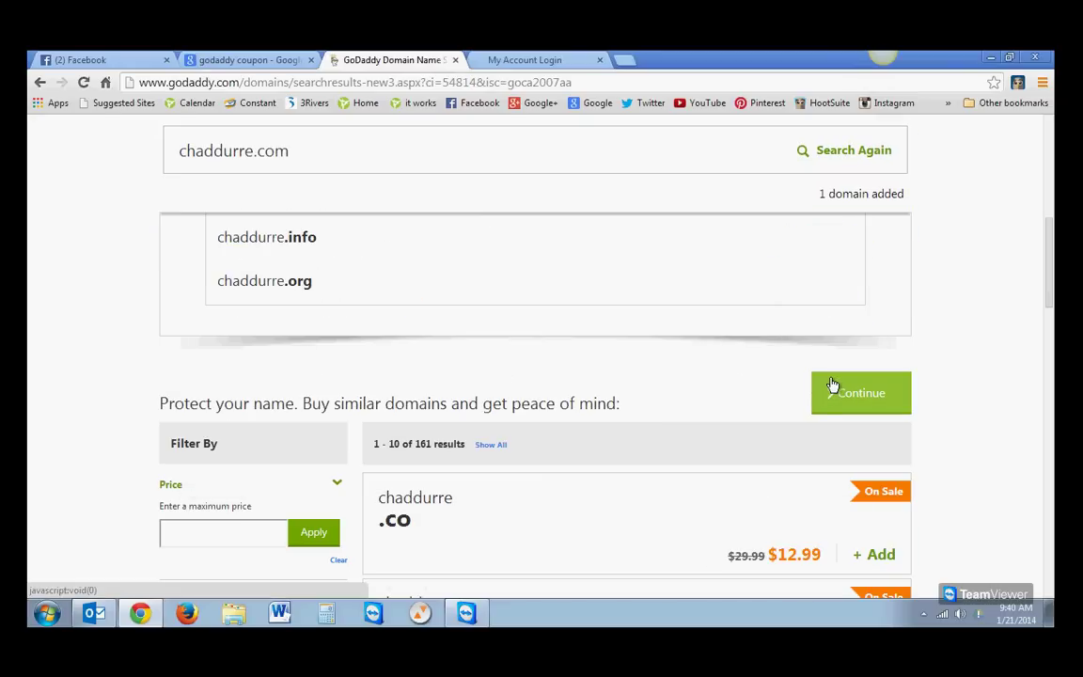
left_click(832, 385)
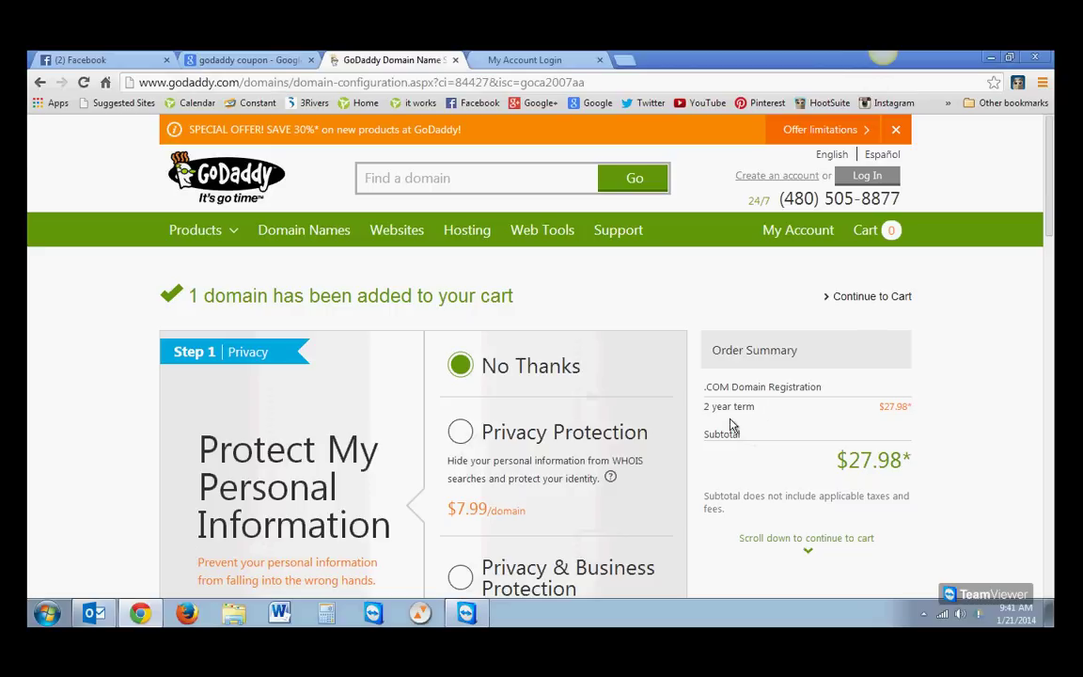
- In the cart, keep chaddurre.com on a 2-year term ($21.35) and proceed to checkout
scroll(726, 405, "down", 4)
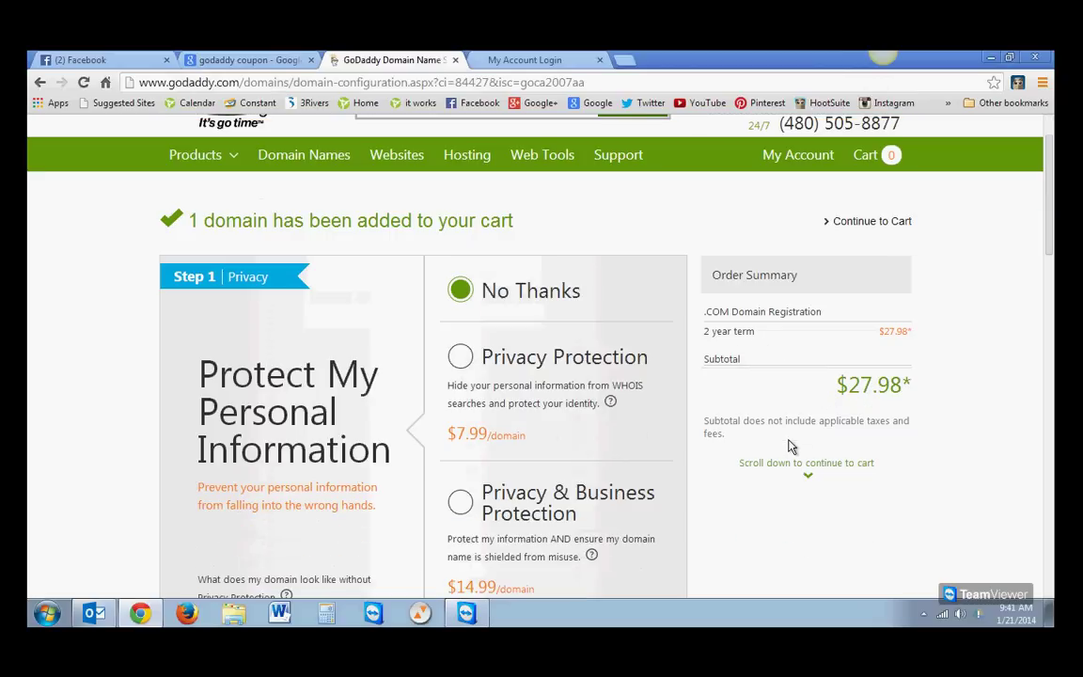
scroll(731, 416, "up", 4)
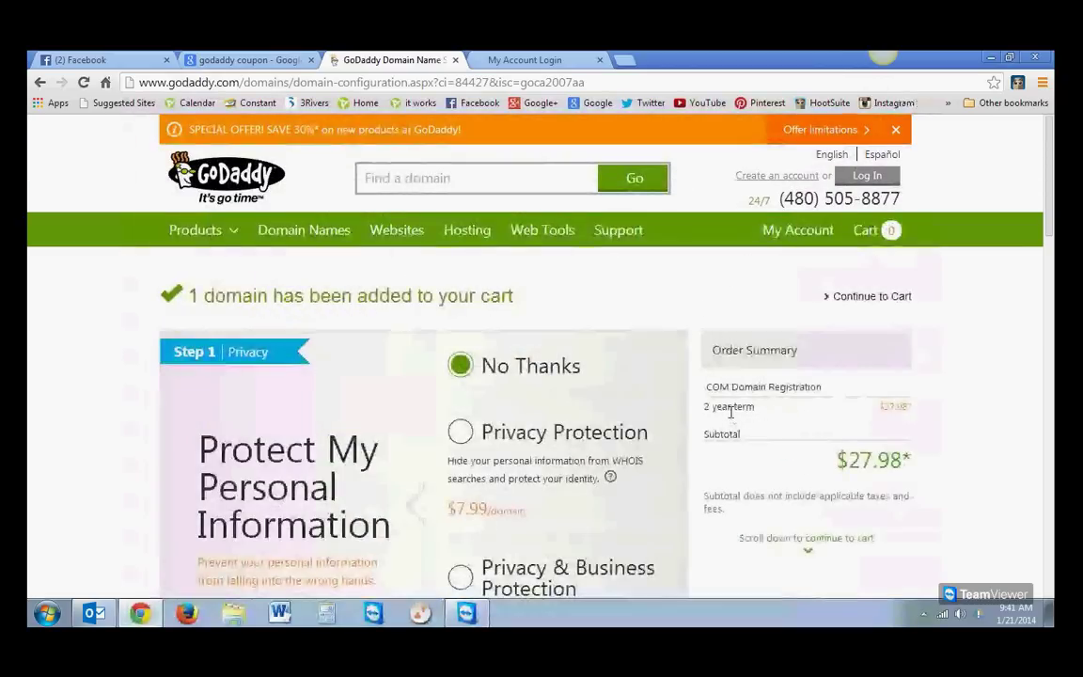
left_click(856, 301)
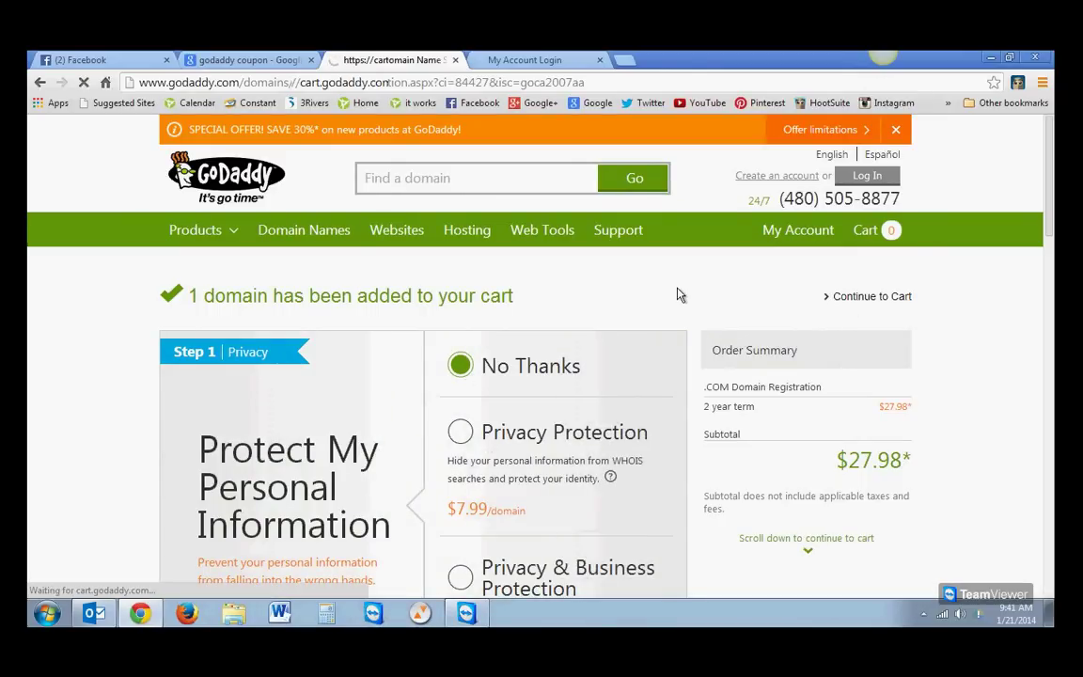
scroll(679, 295, "down", 2)
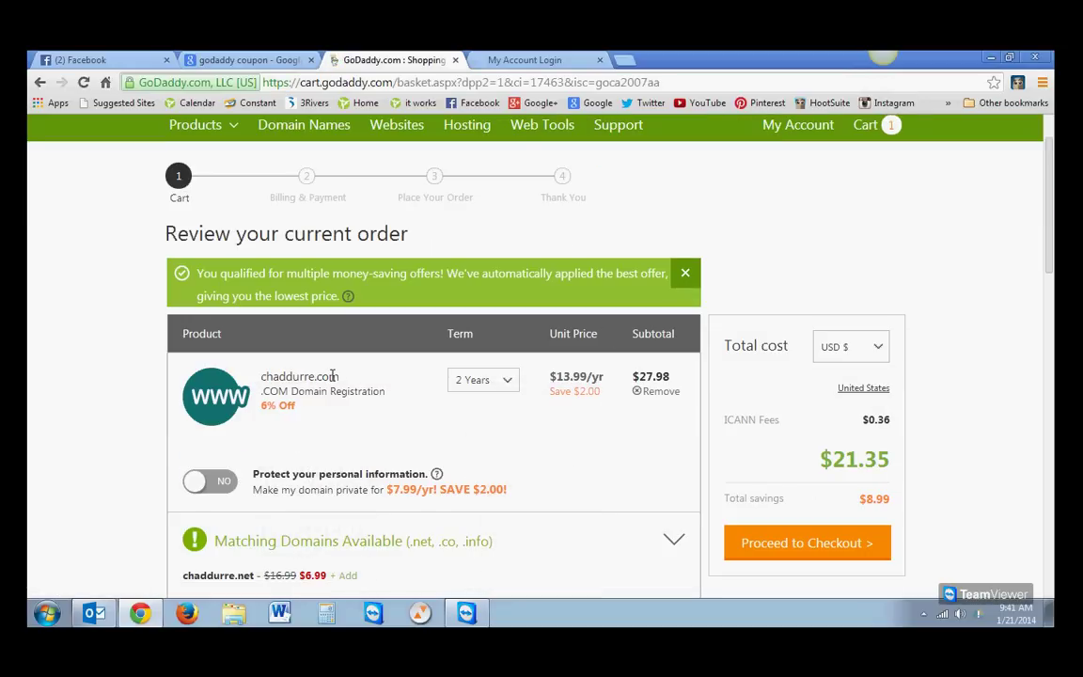
left_click(508, 382)
left_click(493, 428)
left_click(814, 546)
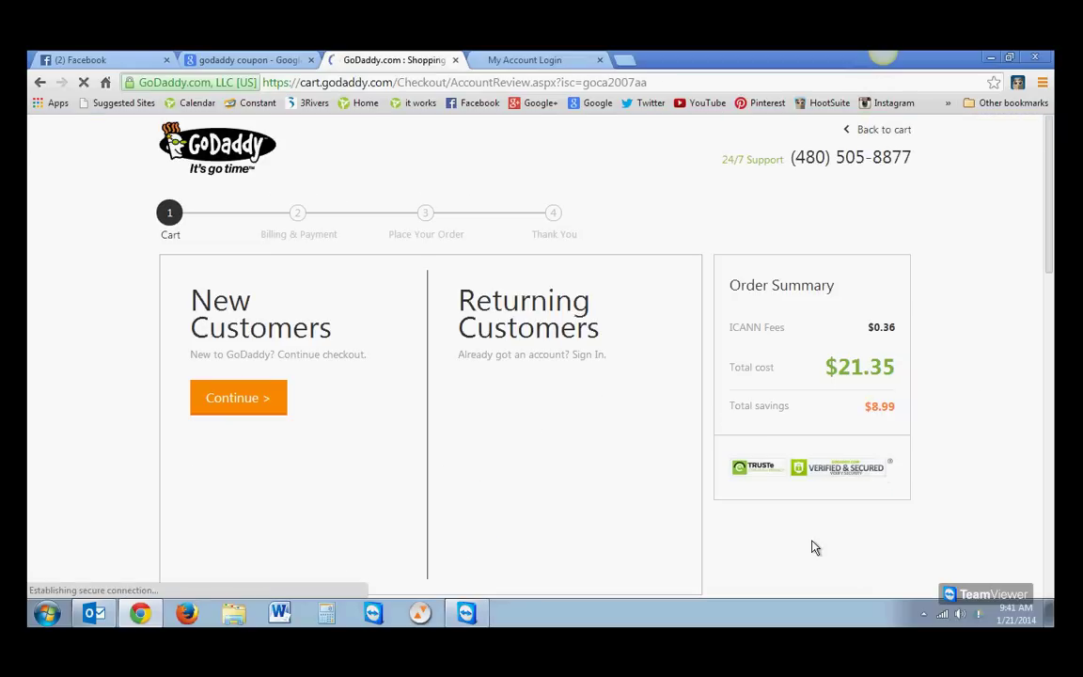
- Continue as a new customer and look over the empty Billing, Account and Payment forms
left_click(223, 402)
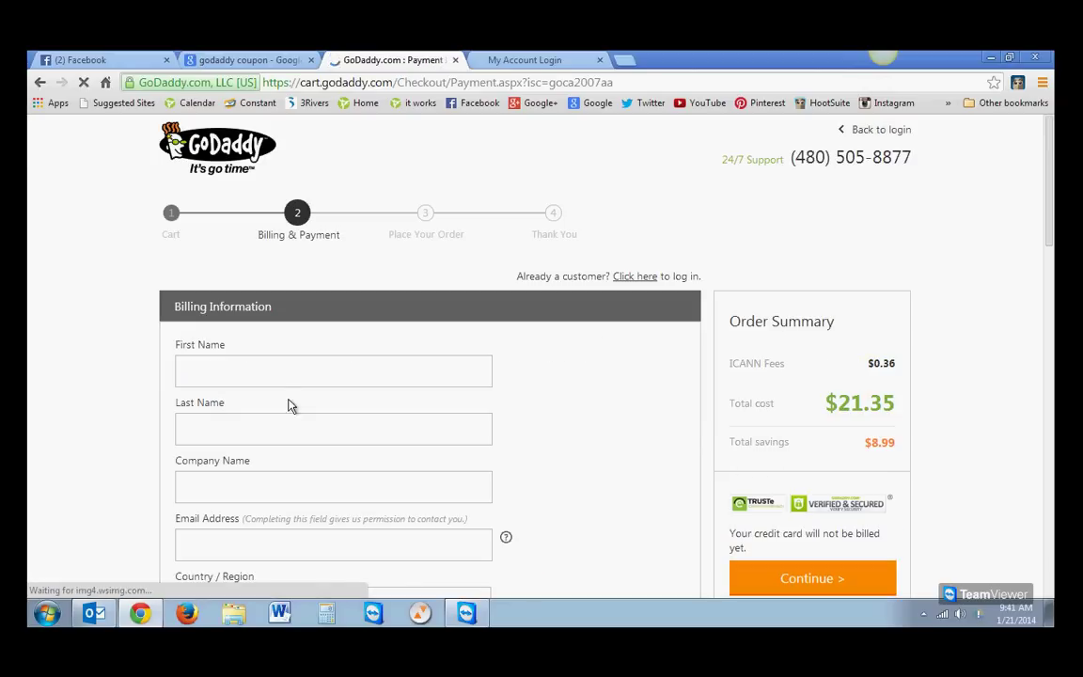
scroll(286, 394, "down", 2)
scroll(285, 374, "down", 6)
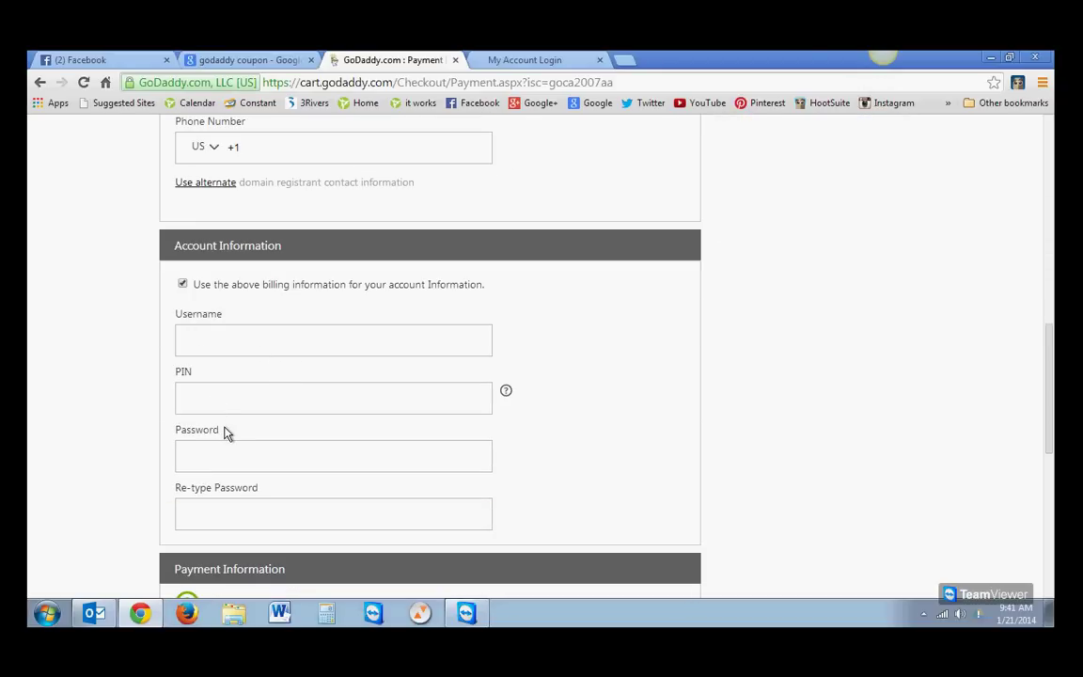
scroll(249, 461, "down", 3)
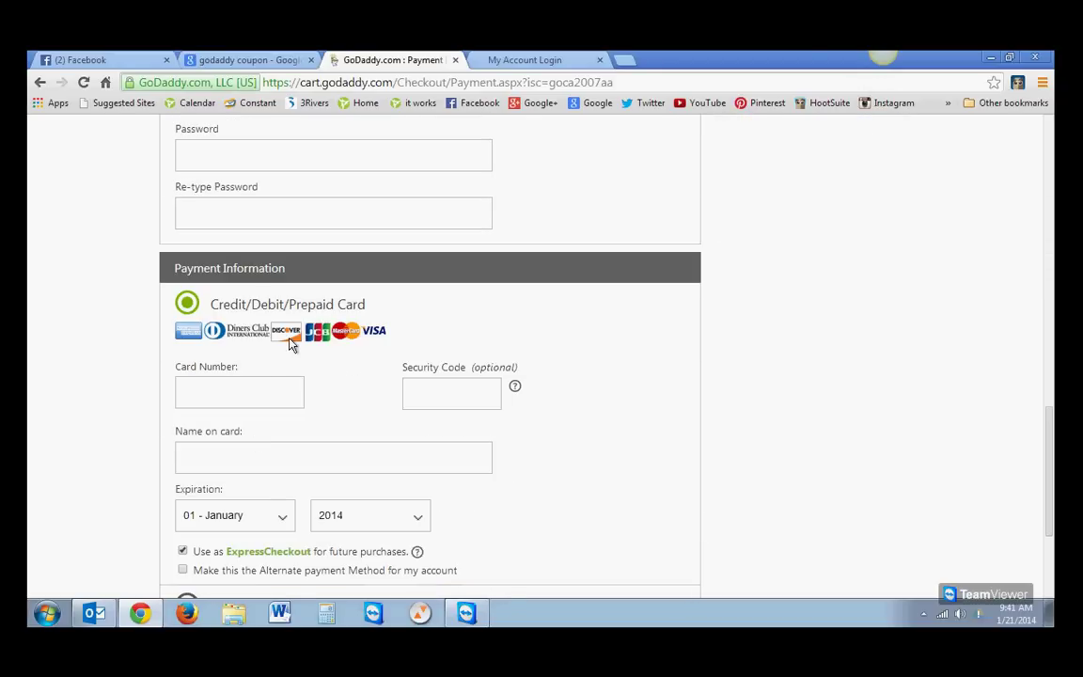
scroll(266, 470, "down", 3)
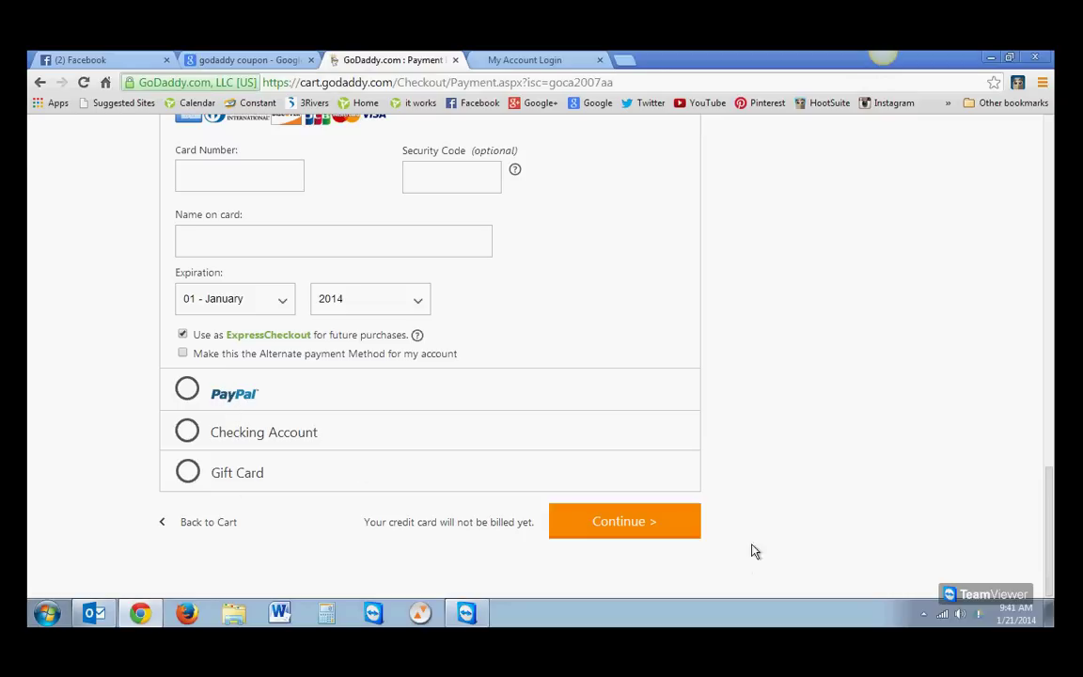
scroll(792, 516, "up", 10)
scroll(794, 515, "up", 2)
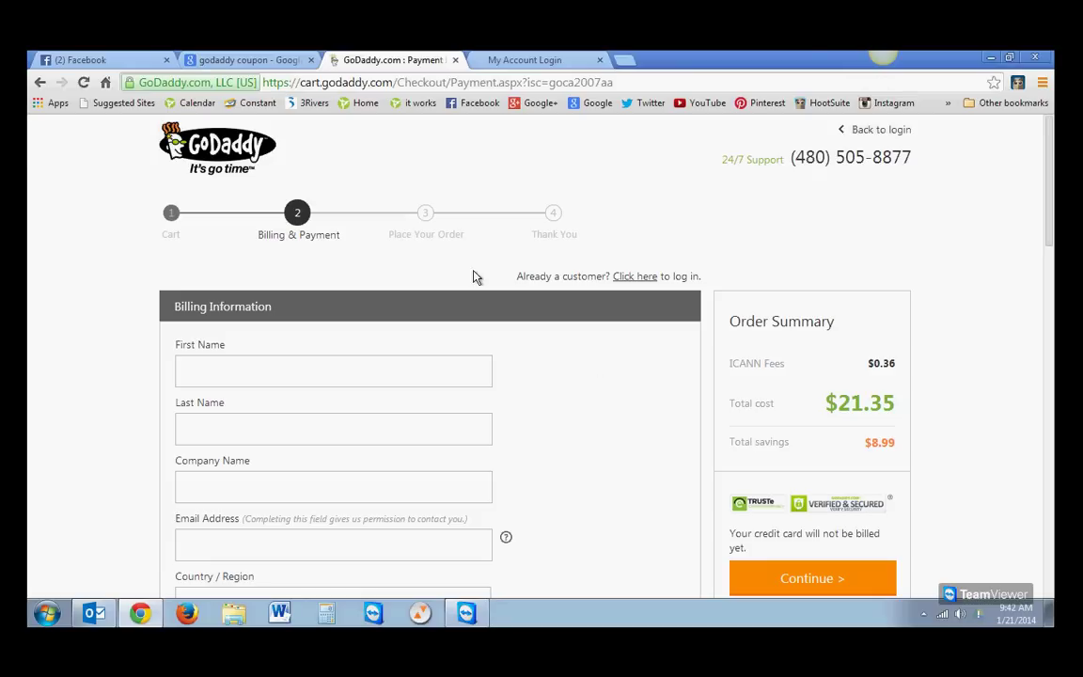
- Close the payment and Google search tabs and log in to the existing GoDaddy account
middle_click(371, 59)
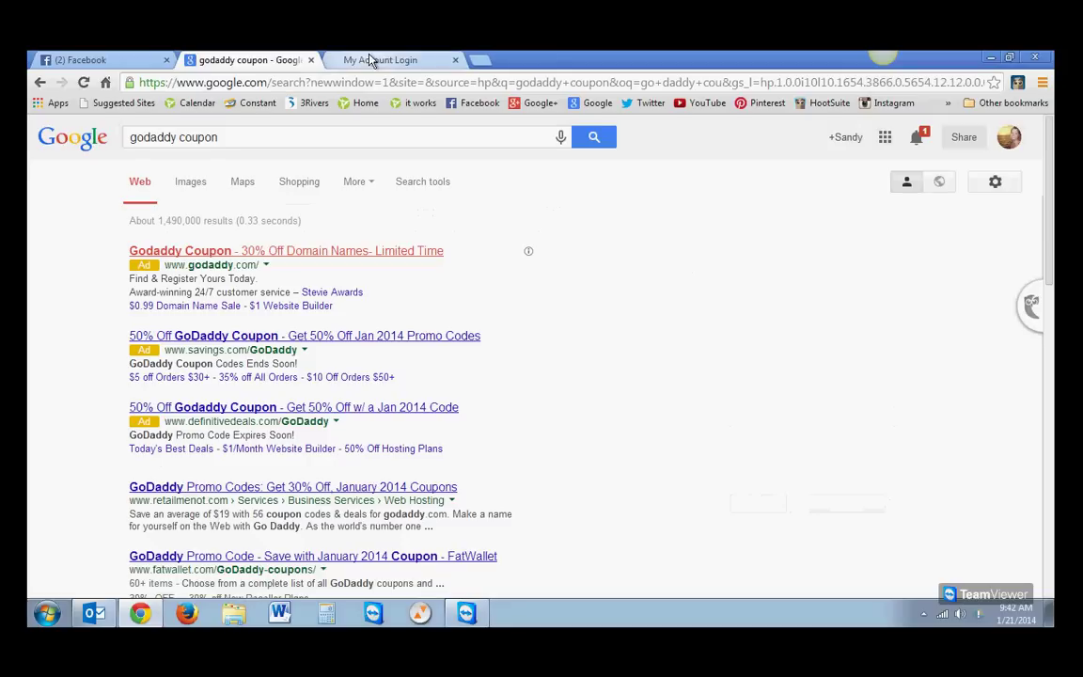
middle_click(284, 61)
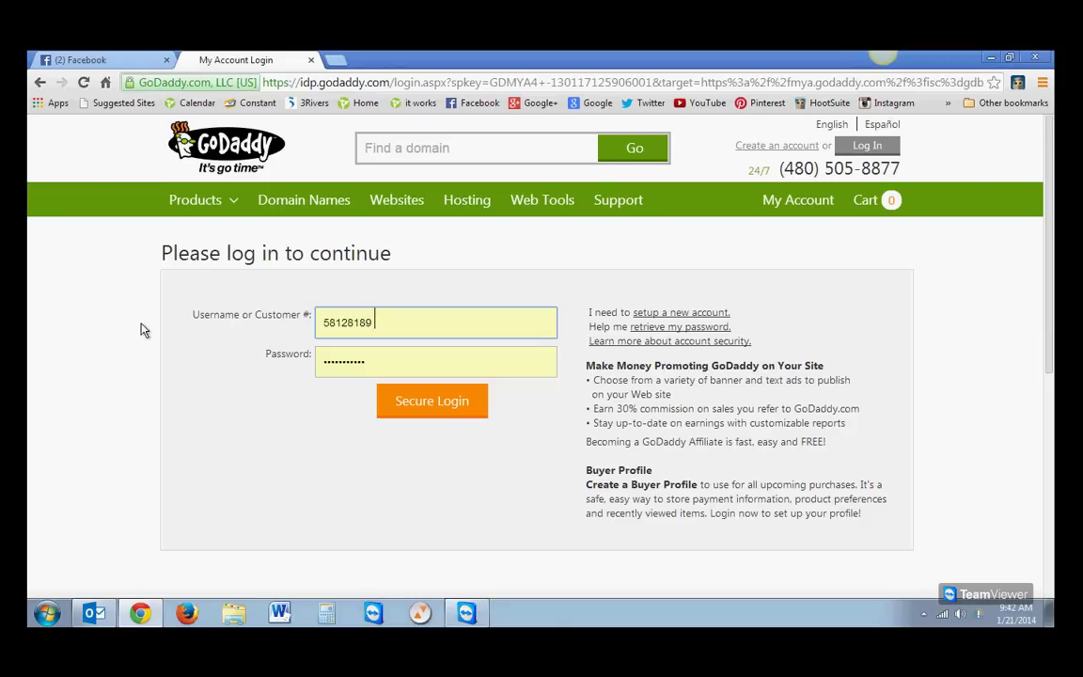
left_click(407, 412)
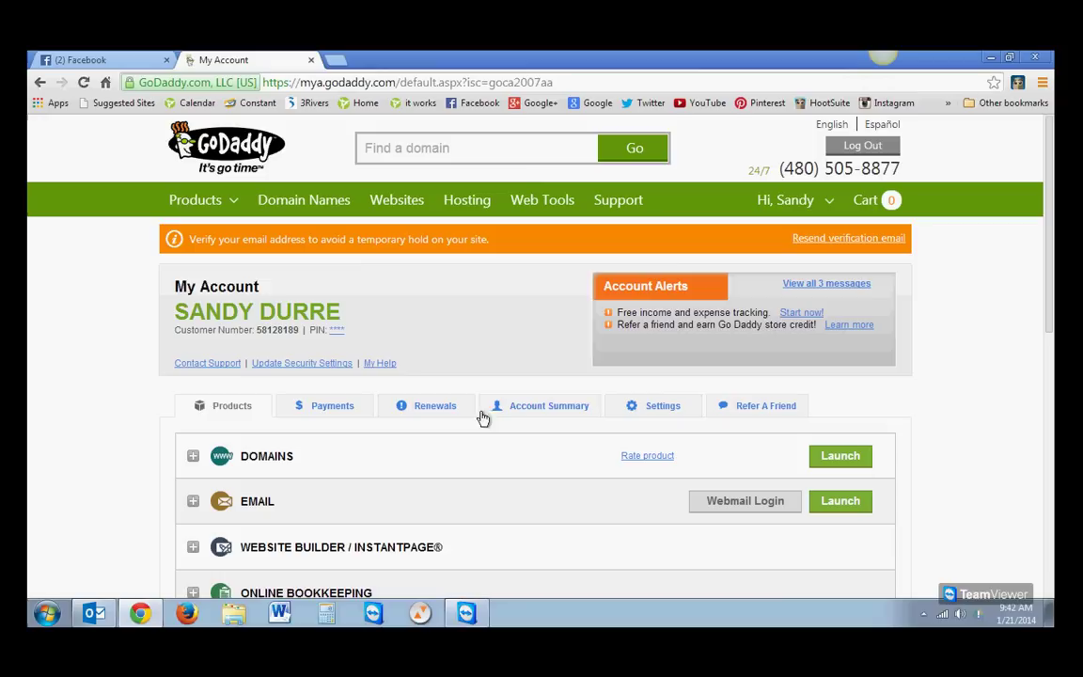
- From Domains, open the existing domain's forwarding showing a 301 Forward with Masking
left_click(841, 458)
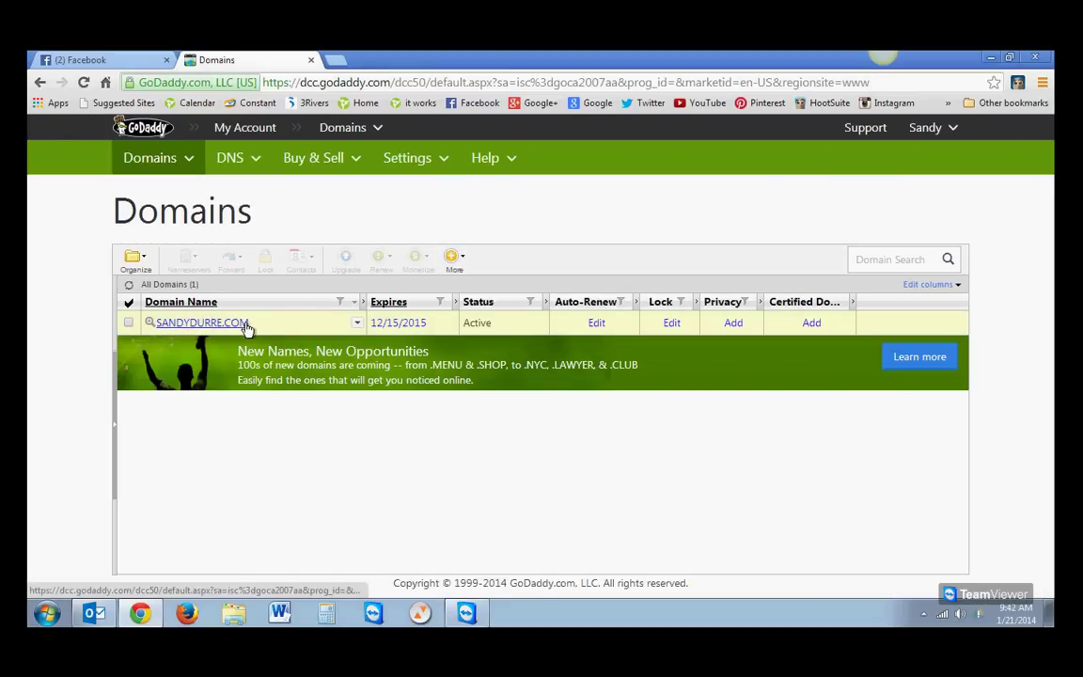
left_click(358, 324)
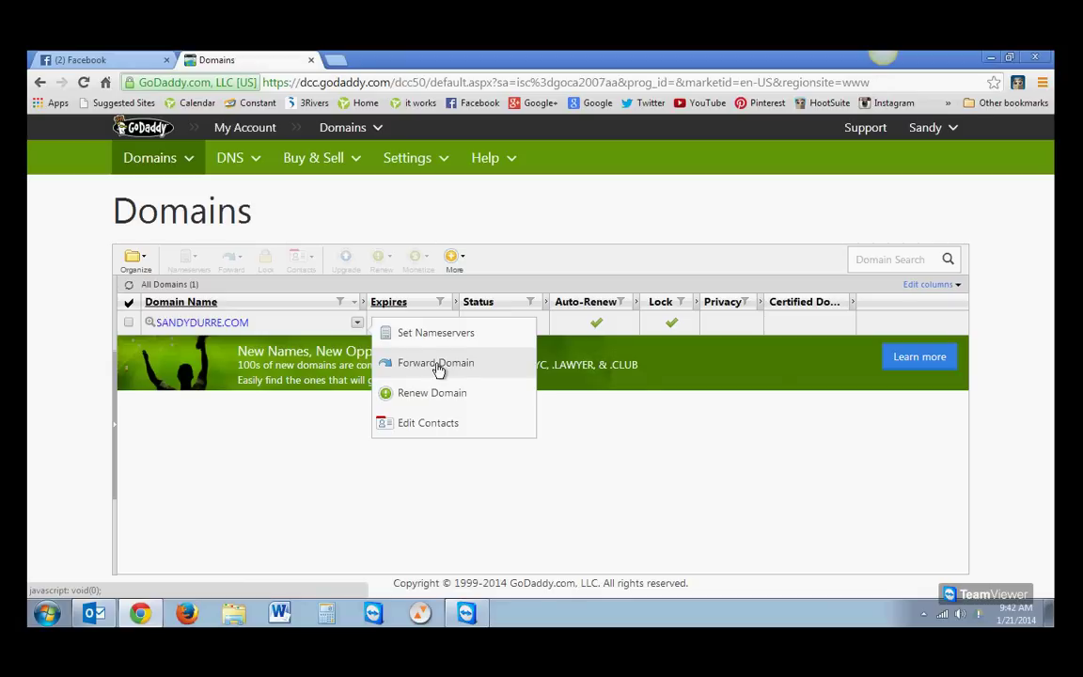
left_click(438, 366)
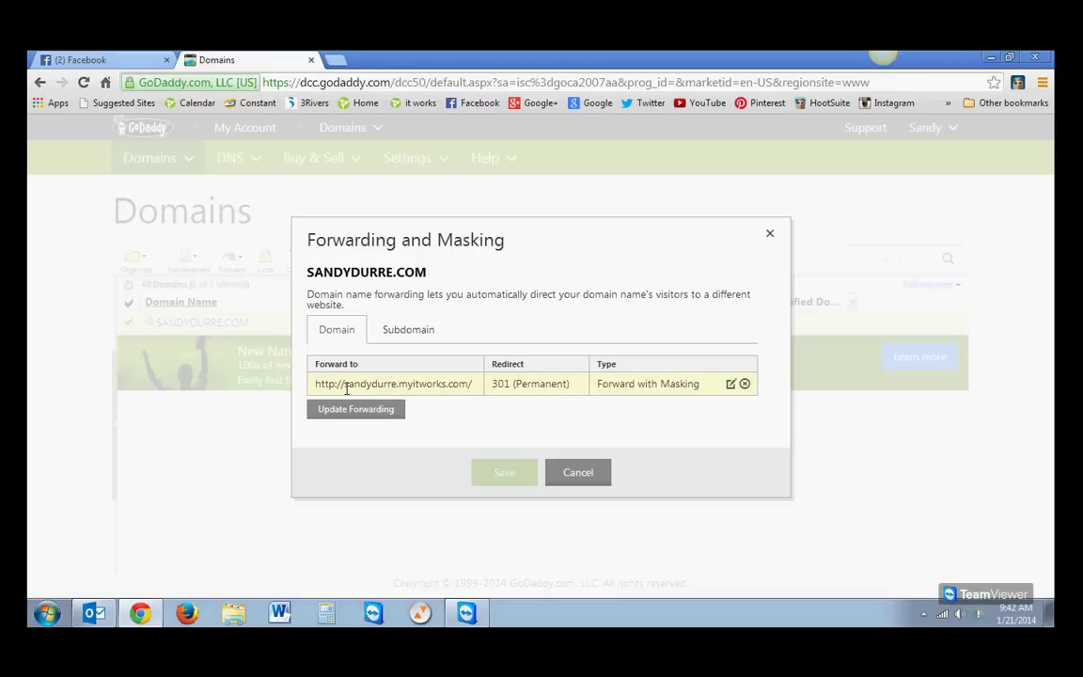
- Review the masked forward's Indiana Wrap Mom title, description and keywords, then cancel the edit unchanged
left_click(733, 386)
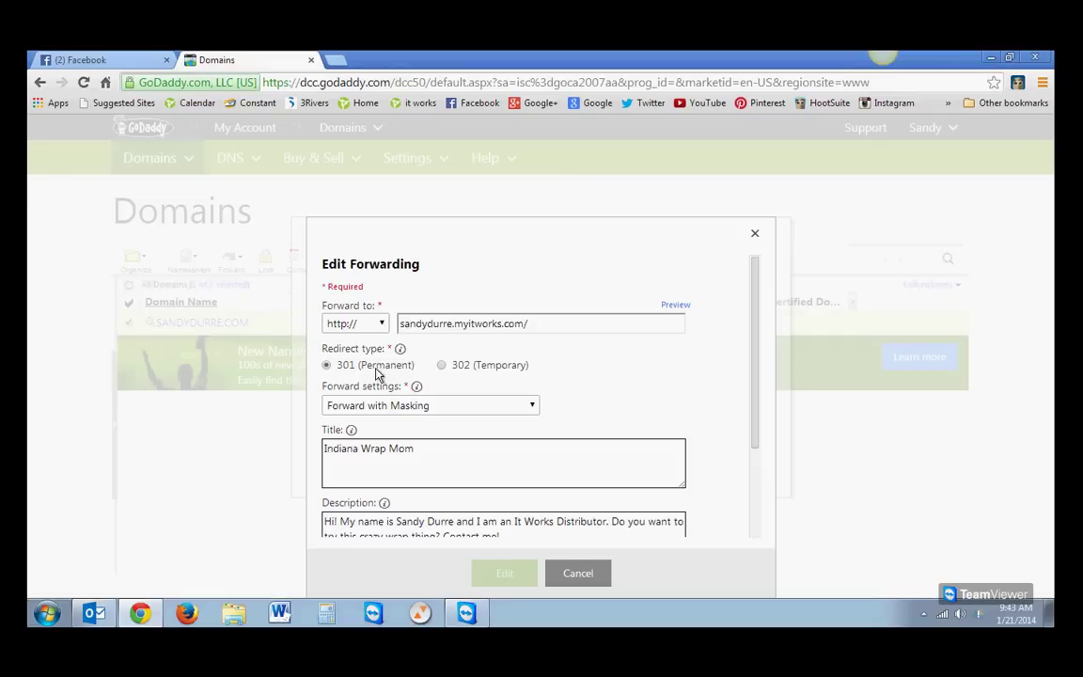
left_click(534, 407)
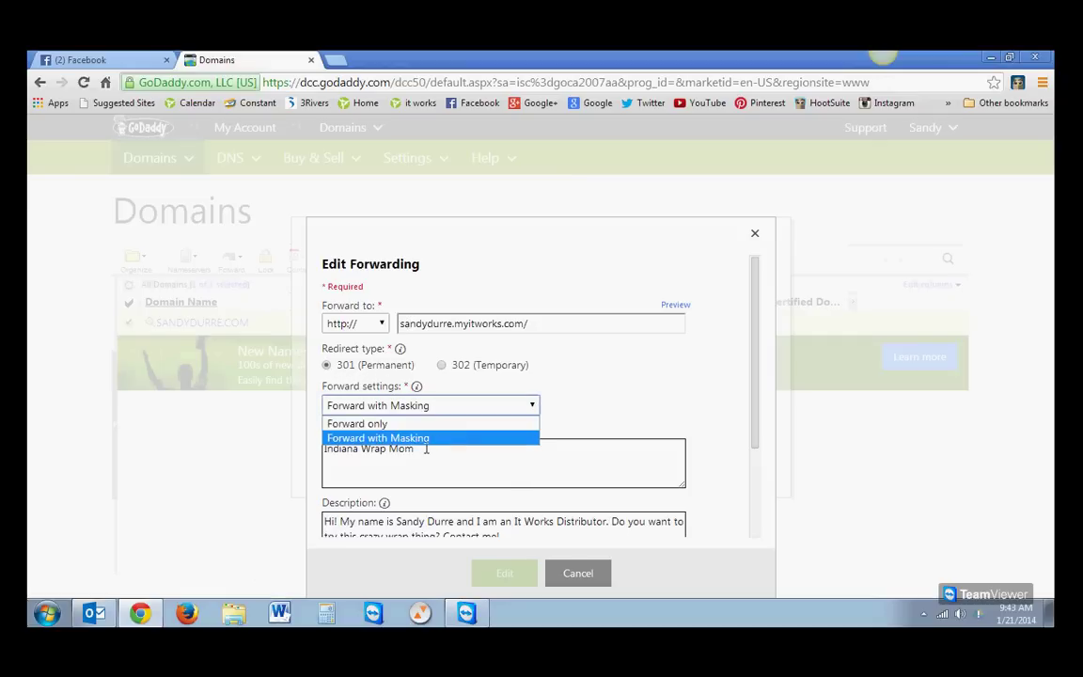
left_click(418, 440)
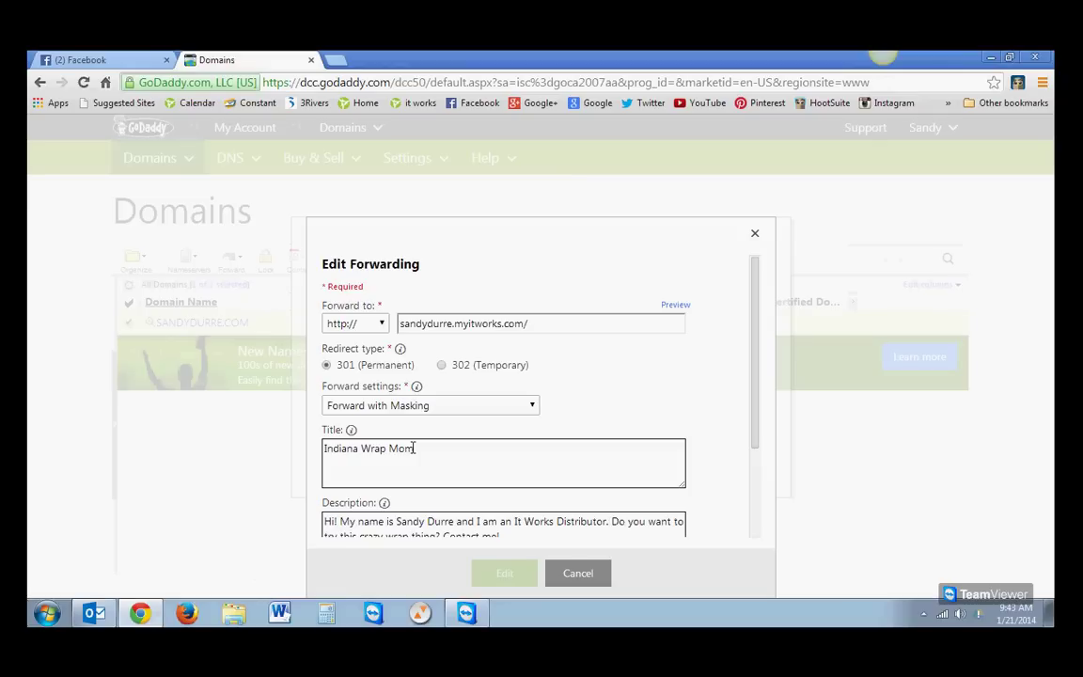
scroll(414, 442, "down", 3)
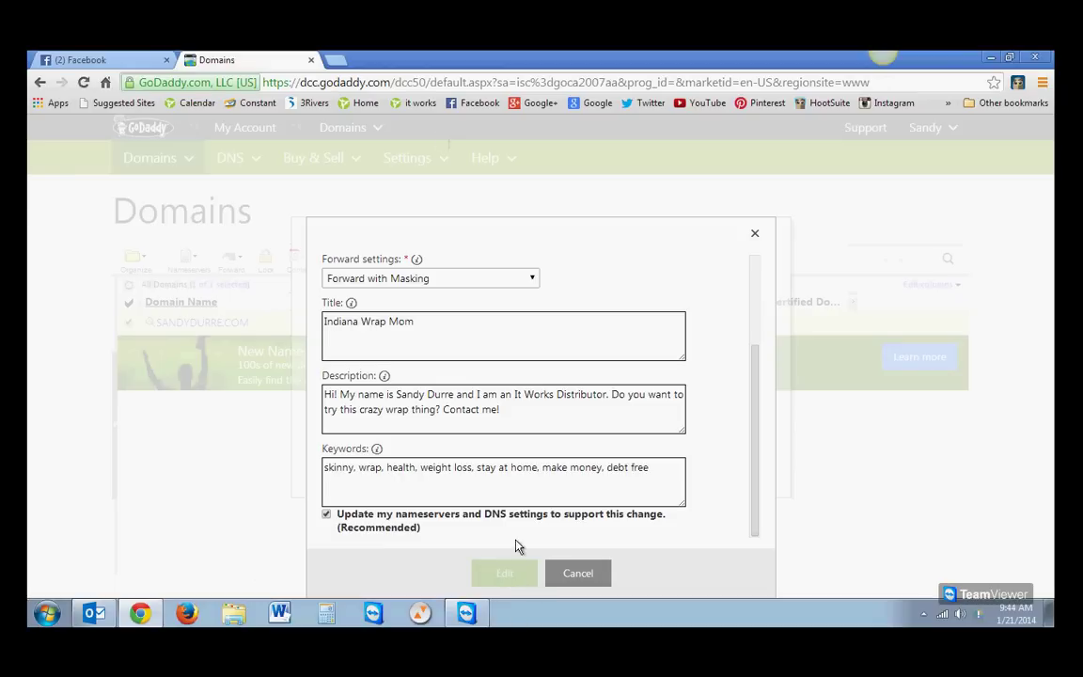
left_click(568, 575)
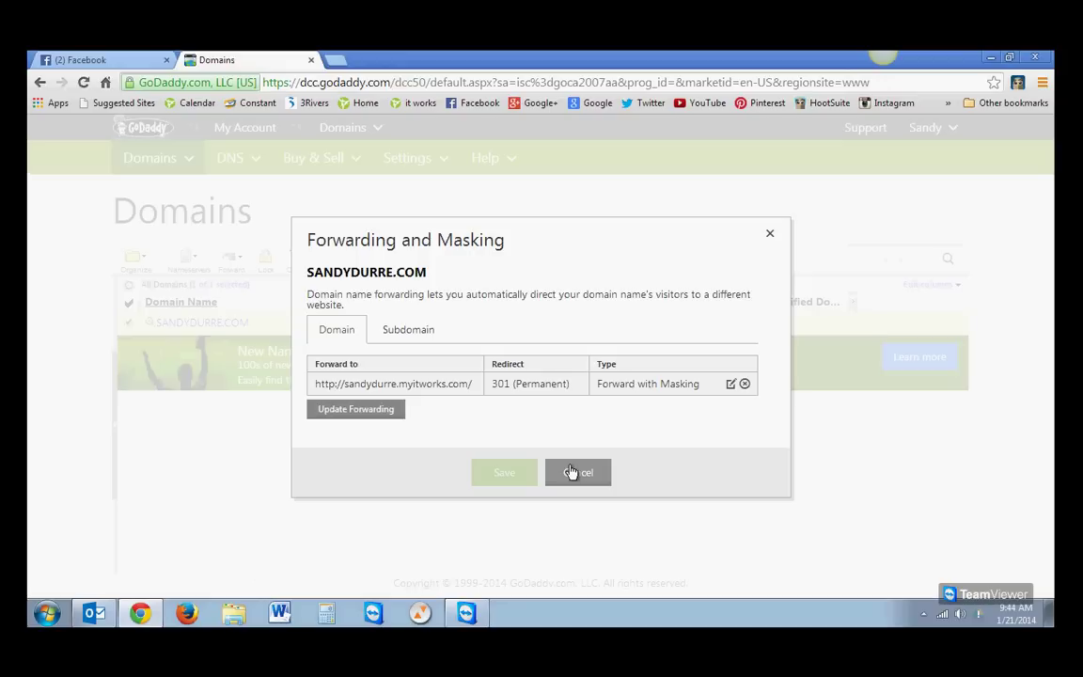
left_click(571, 471)
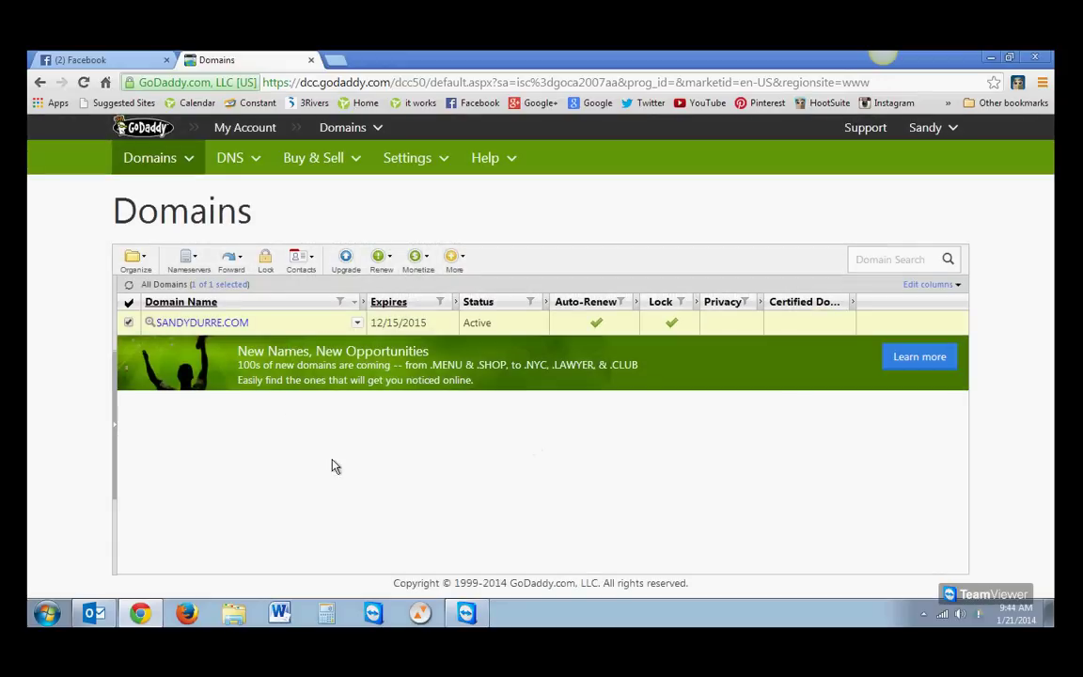
left_click(94, 60)
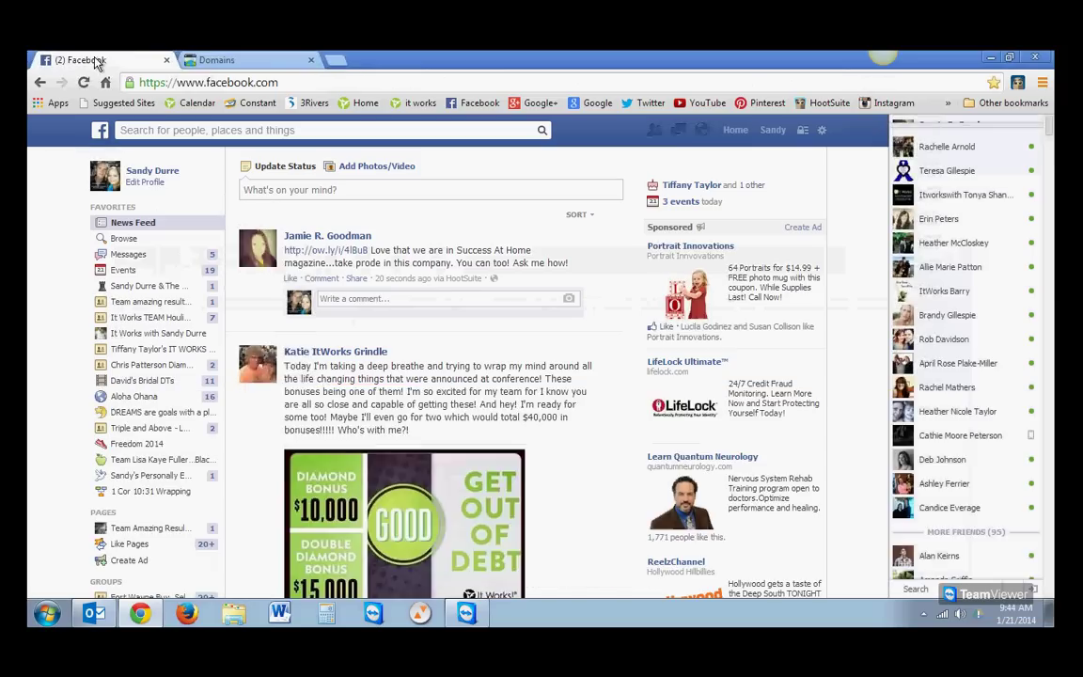
left_click(357, 193)
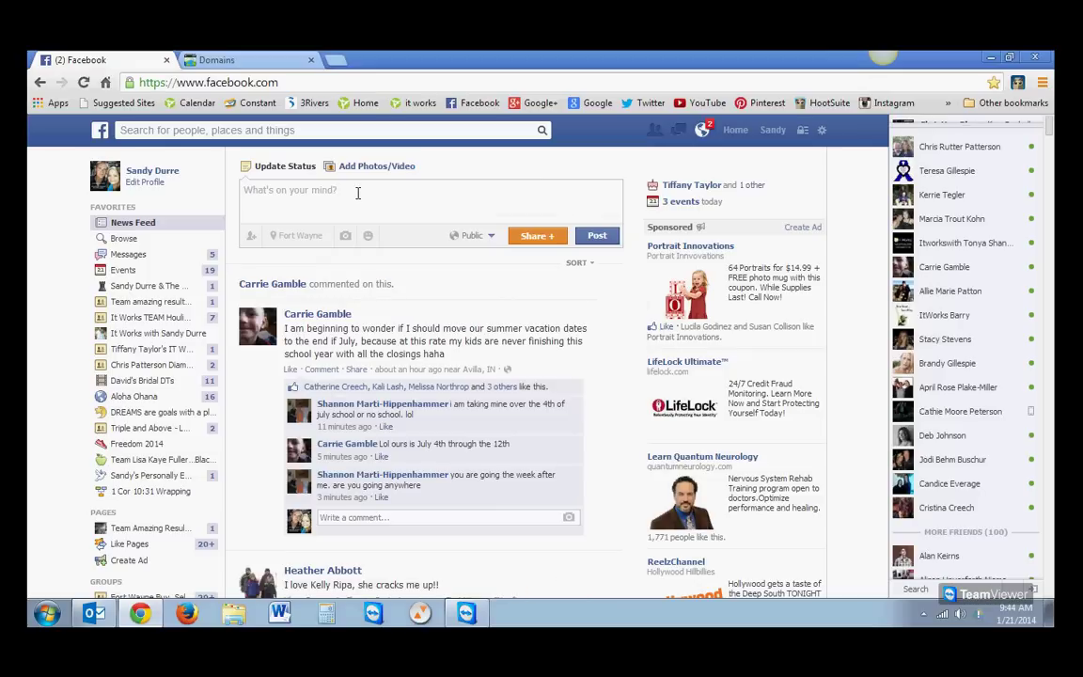
type("New website just launch. Check it out today.  ")
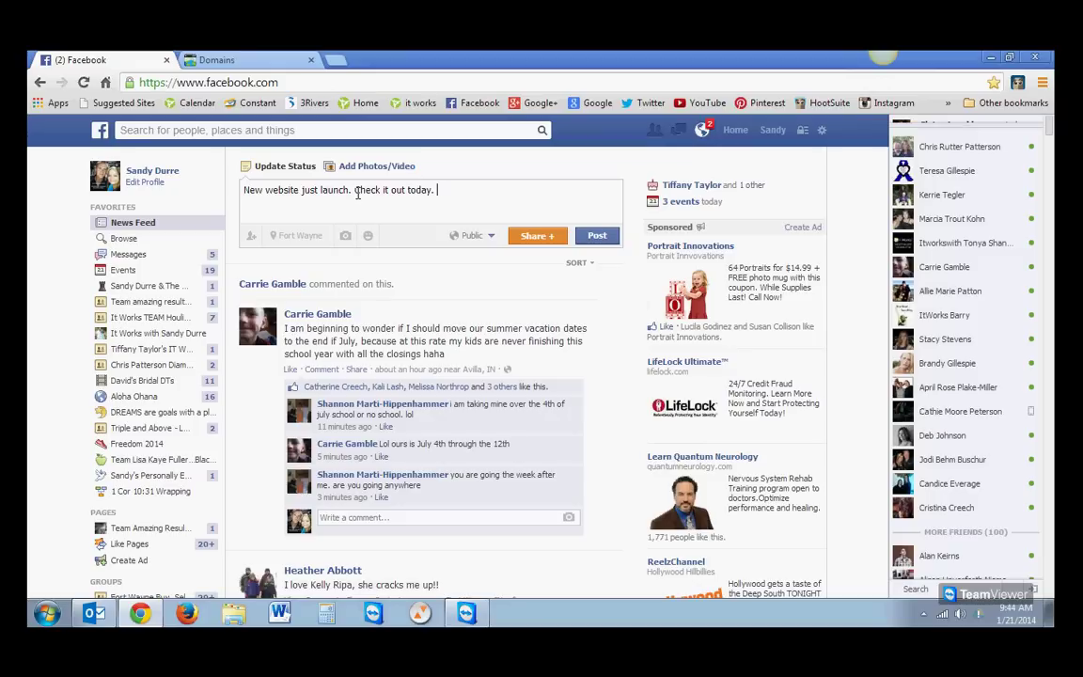
type("www.sandy")
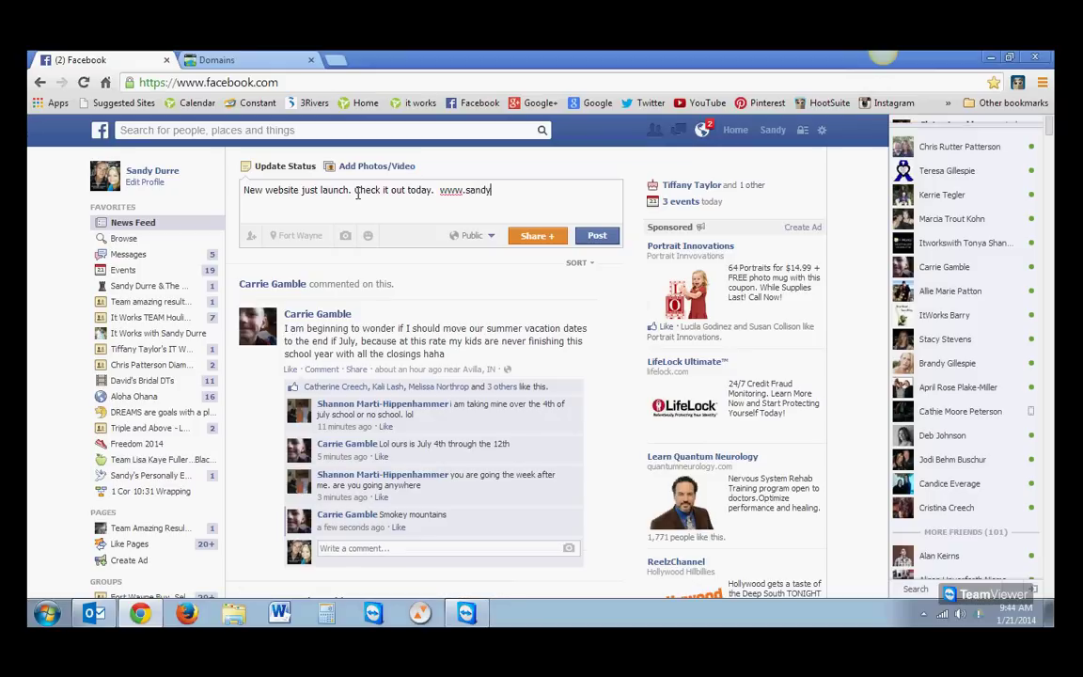
type("durre.com")
left_click(606, 241)
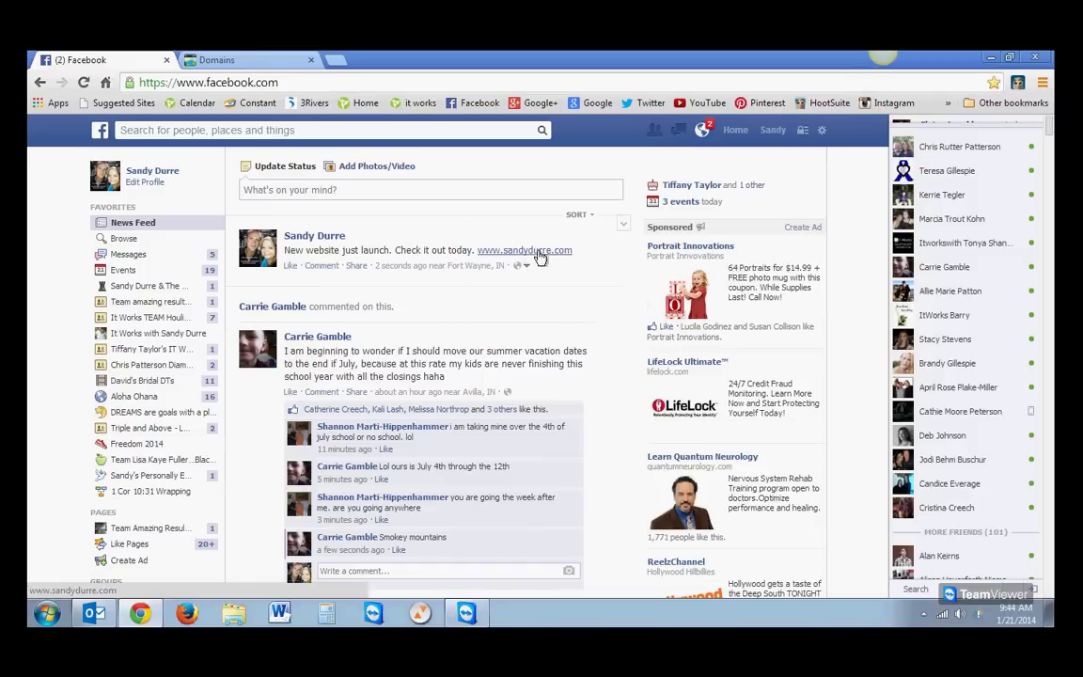
- Delete the just-published link post from the news feed
left_click(622, 223)
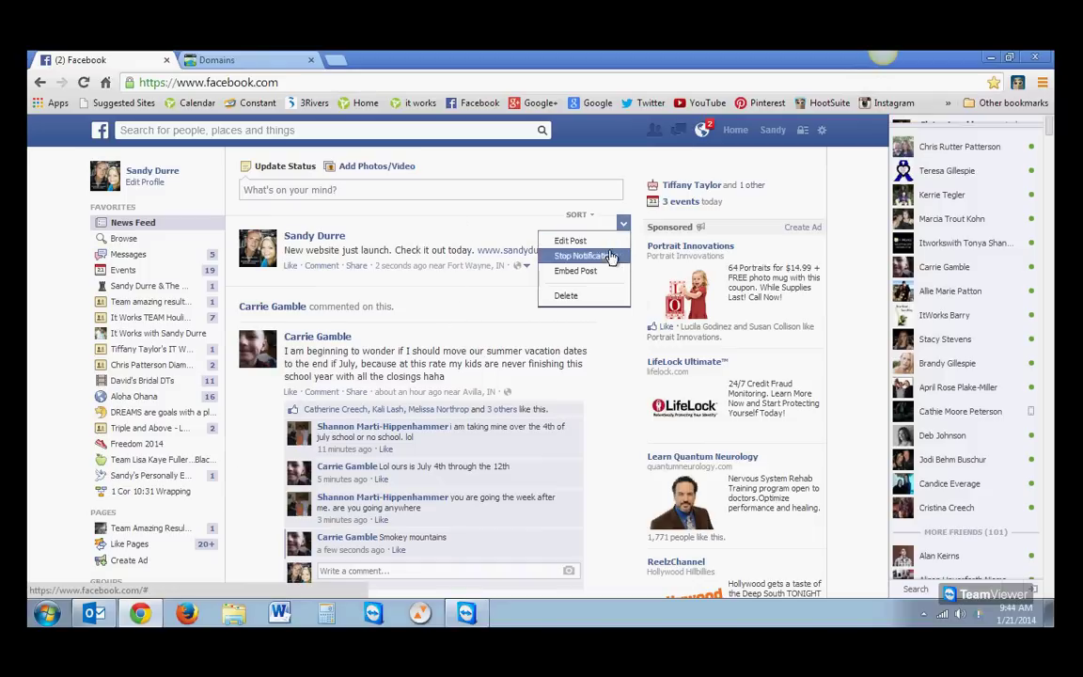
left_click(569, 296)
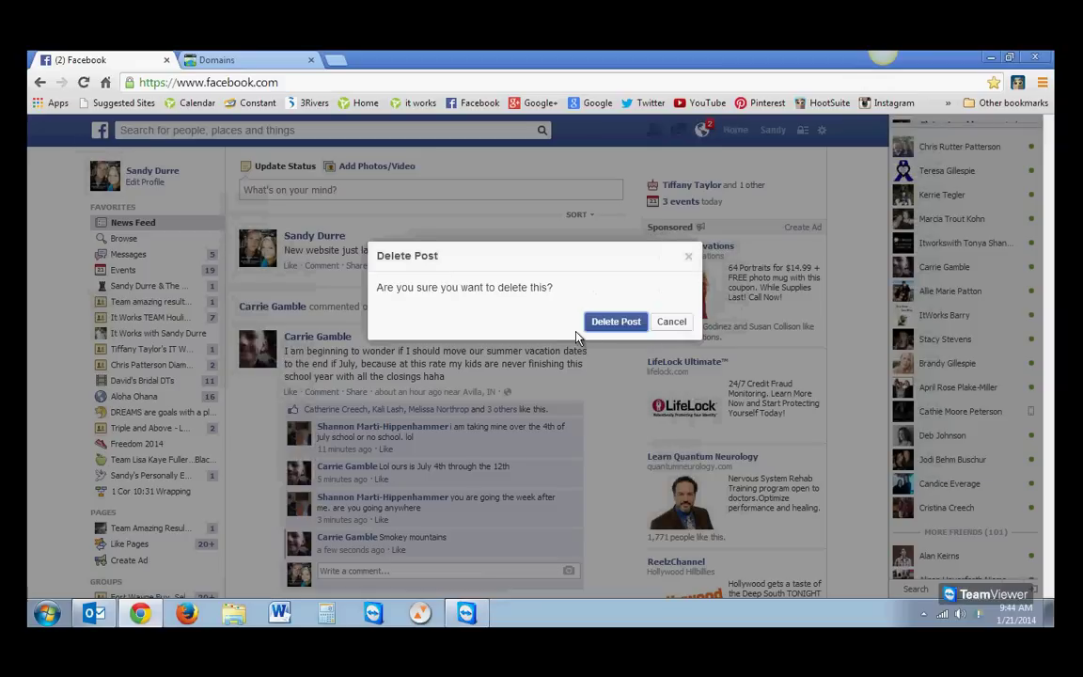
left_click(613, 321)
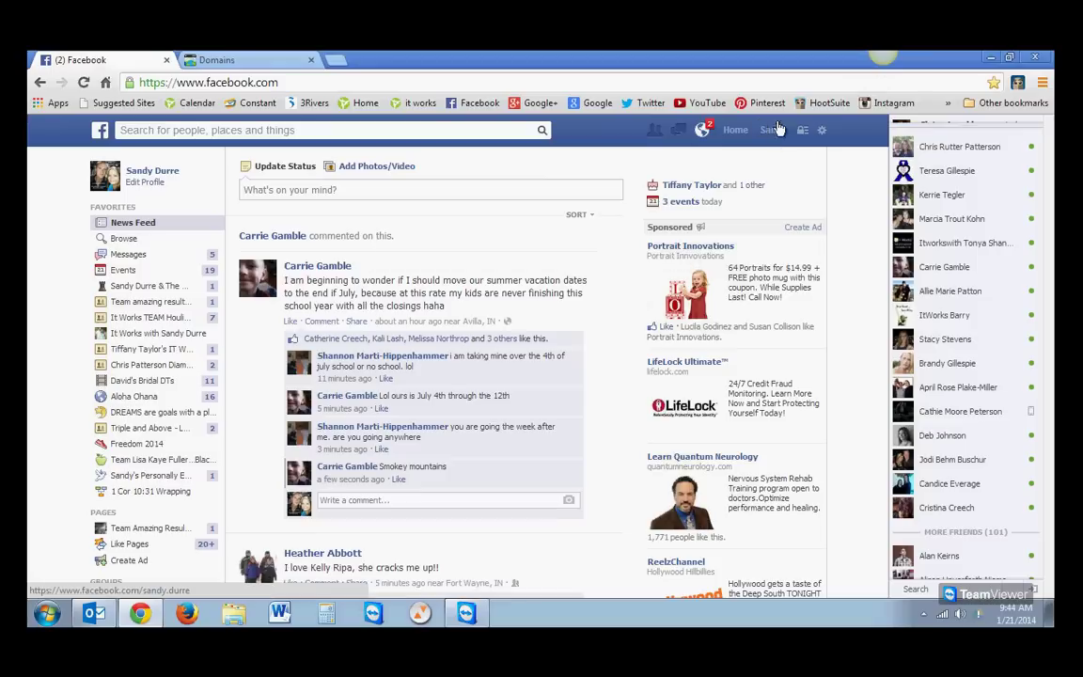
- Go to the profile timeline and scroll down to its status box
left_click(773, 130)
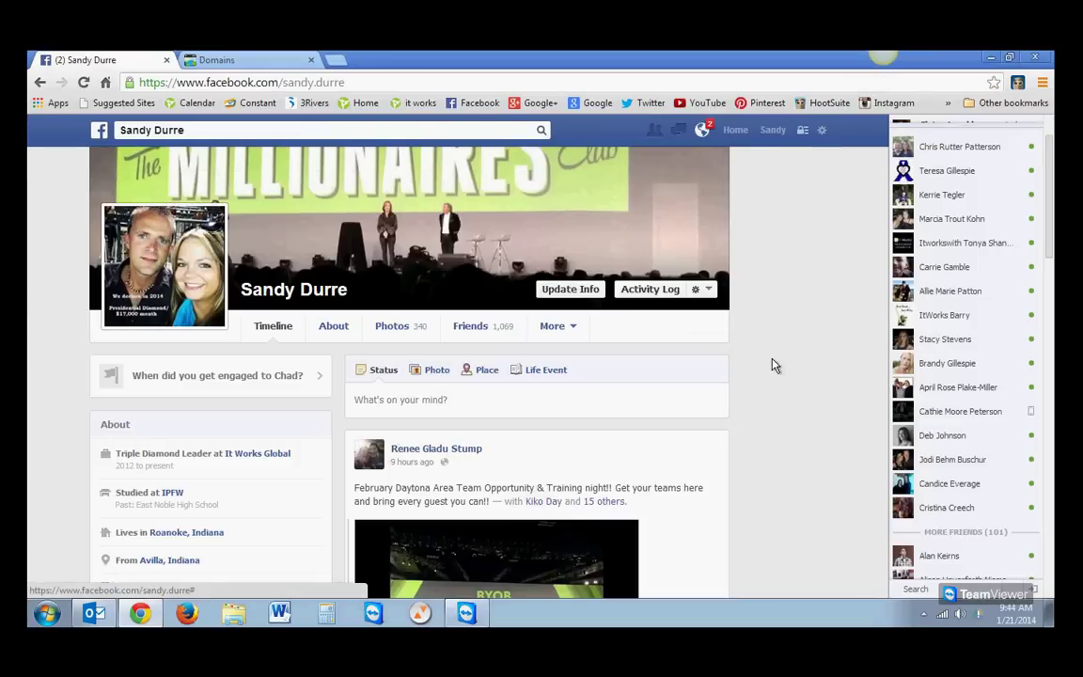
scroll(670, 331, "down", 3)
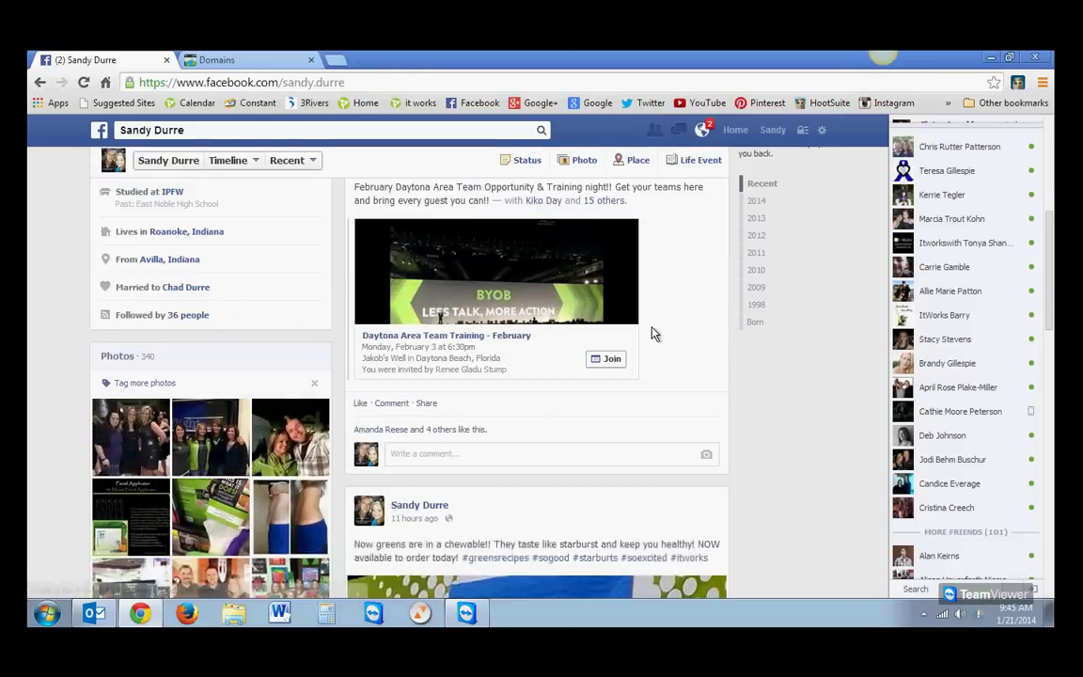
scroll(653, 332, "down", 2)
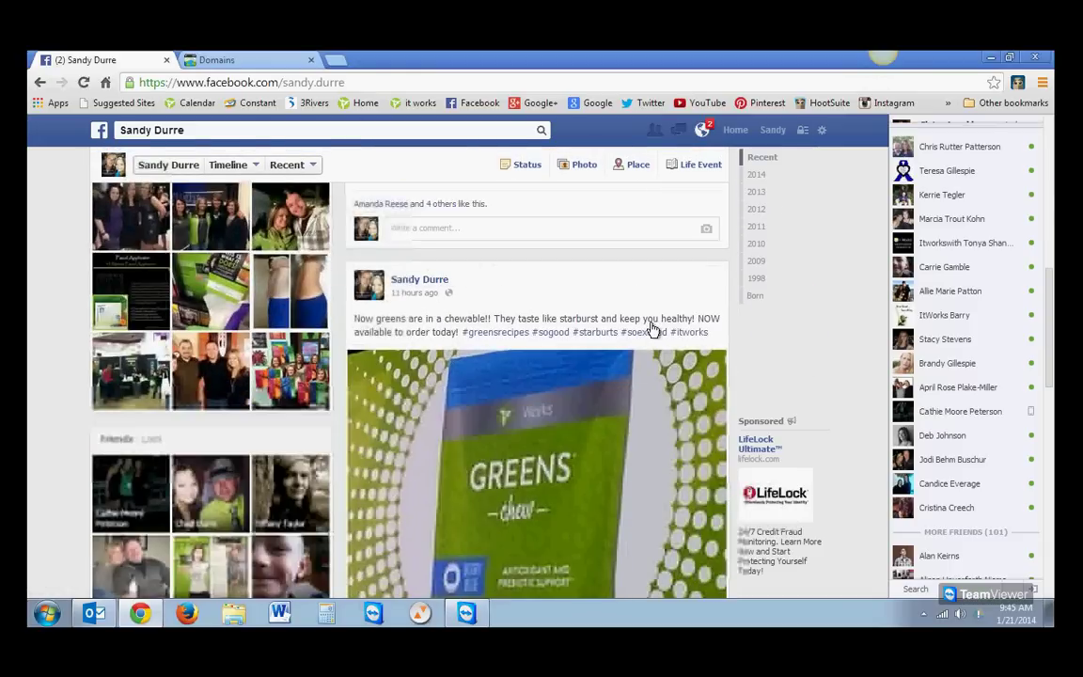
scroll(653, 330, "down", 10)
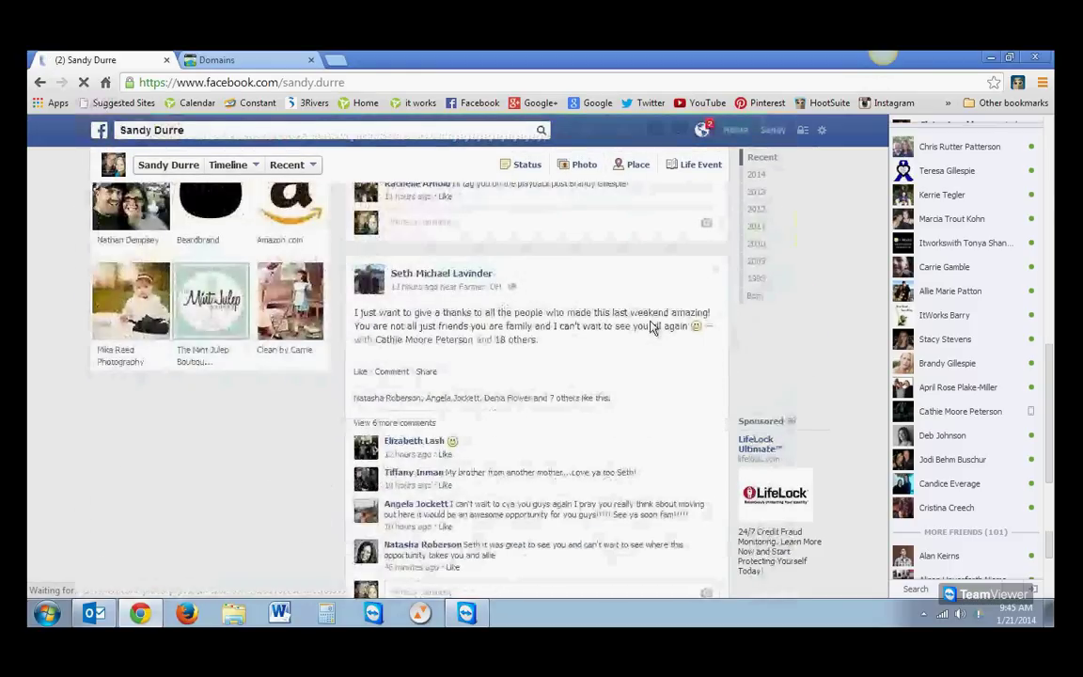
scroll(649, 326, "down", 1)
left_click(453, 475)
type("www.s")
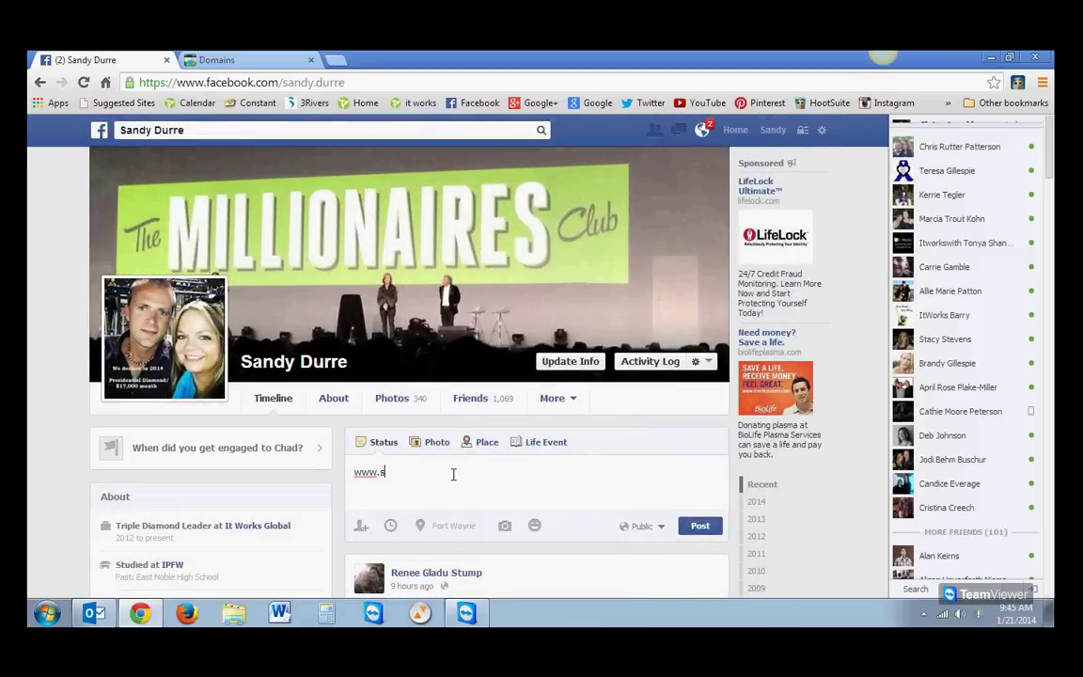
type("andydurre.com")
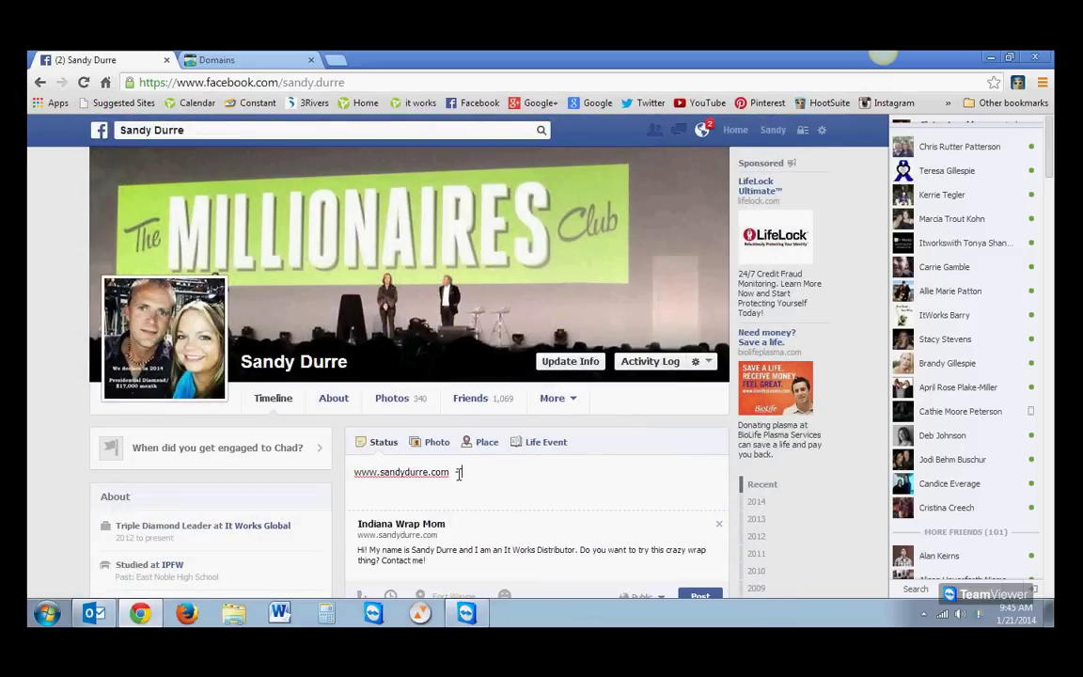
scroll(597, 412, "down", 1)
type("-")
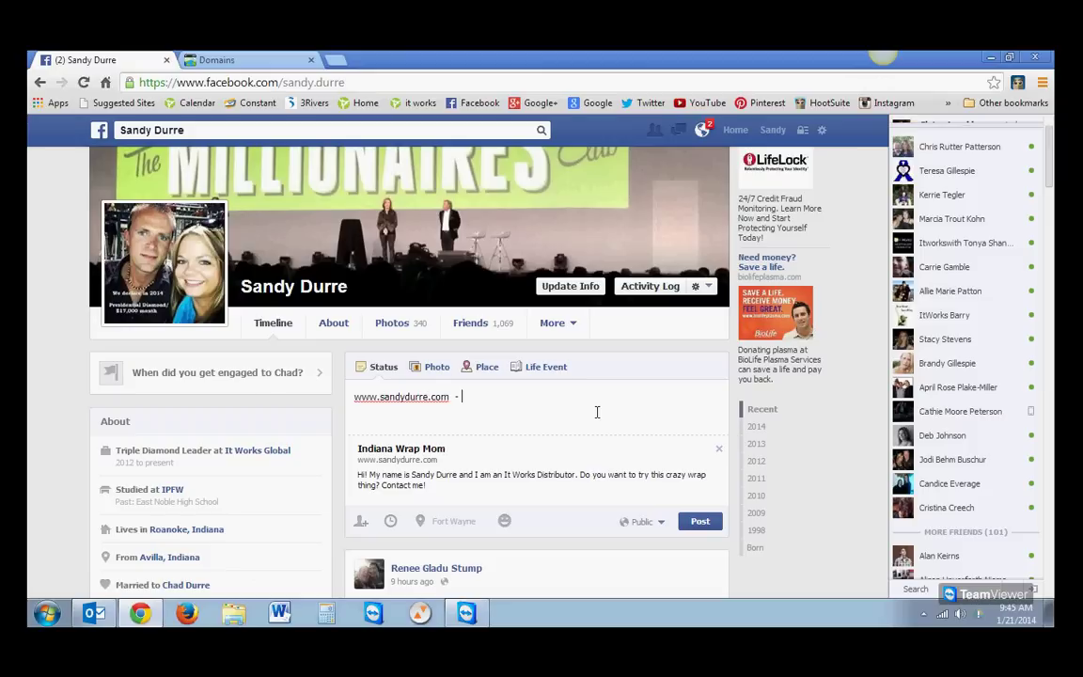
- Minimize Chrome to reveal the Windows desktop
left_click(990, 57)
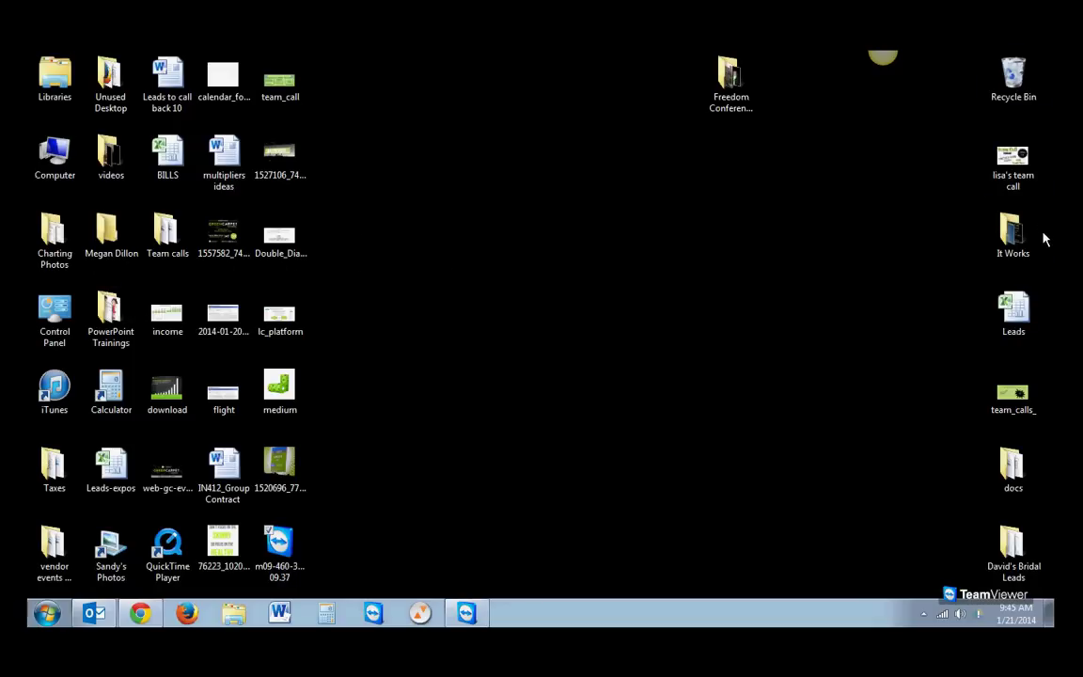